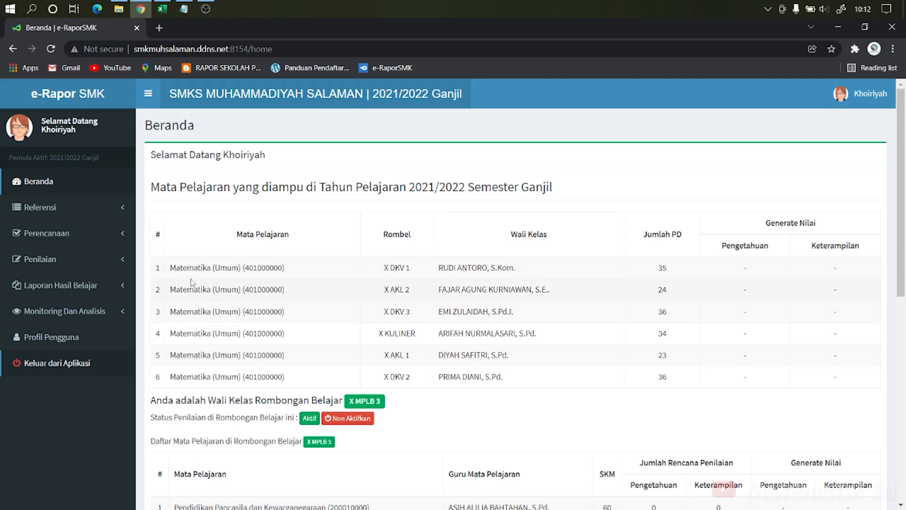
# Step: Open the form for adding a new Penilaian PK assessment plan under Perencanaan
pyautogui.click(102, 243)
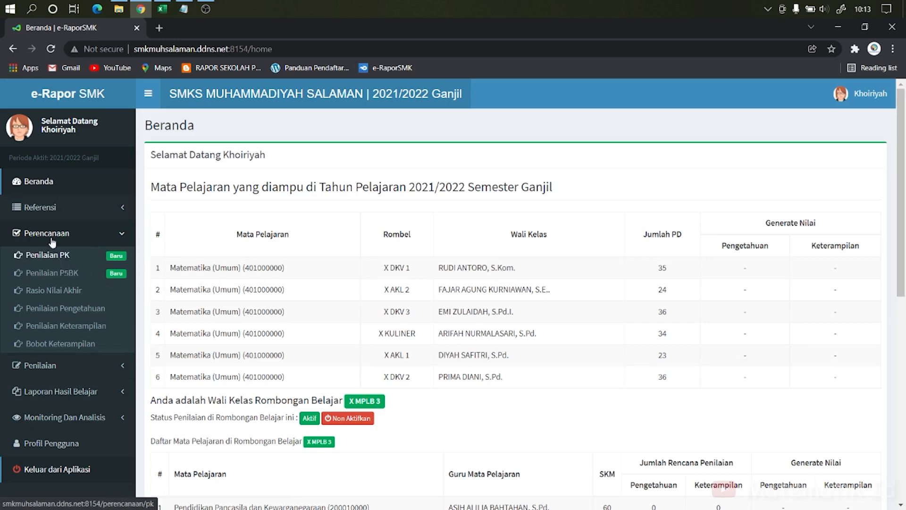
pyautogui.click(59, 257)
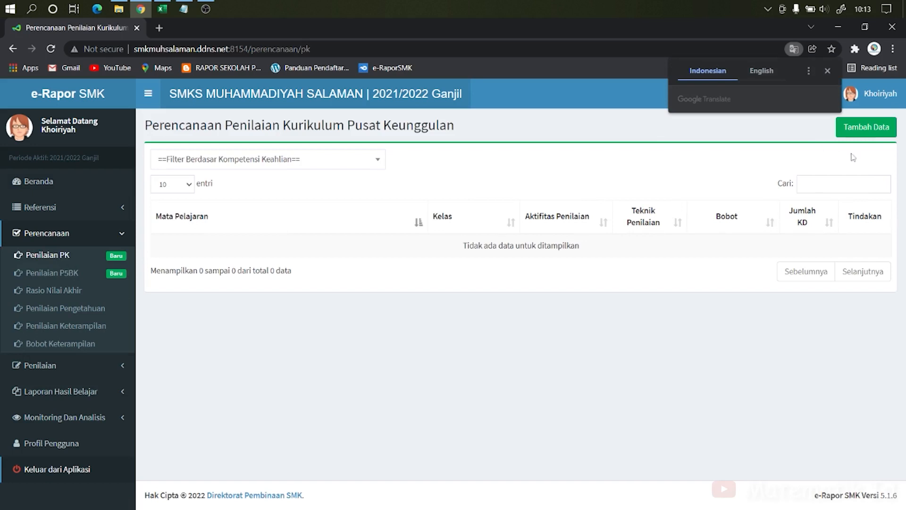
pyautogui.click(866, 127)
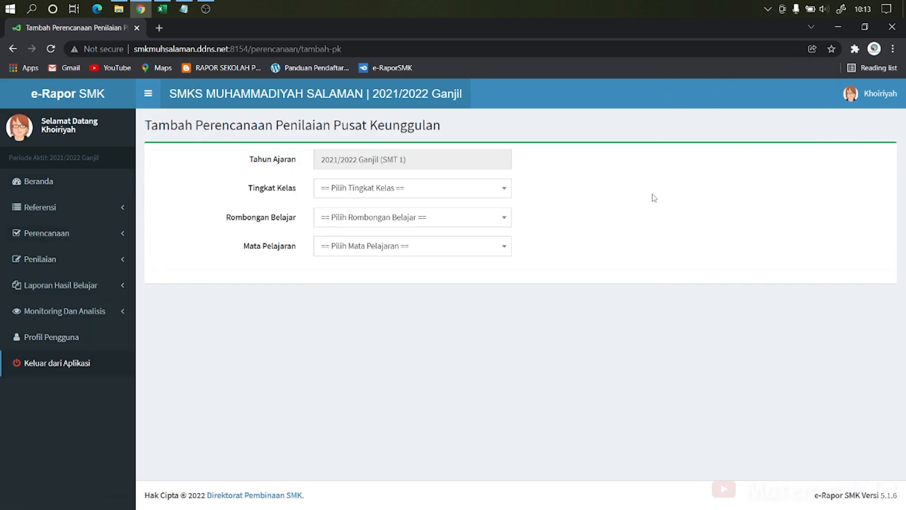
# Step: Choose Kelas 10, class X AKL 1 and subject Matematika (Umum) (401000000) for the plan
pyautogui.click(475, 190)
pyautogui.click(455, 250)
pyautogui.click(481, 219)
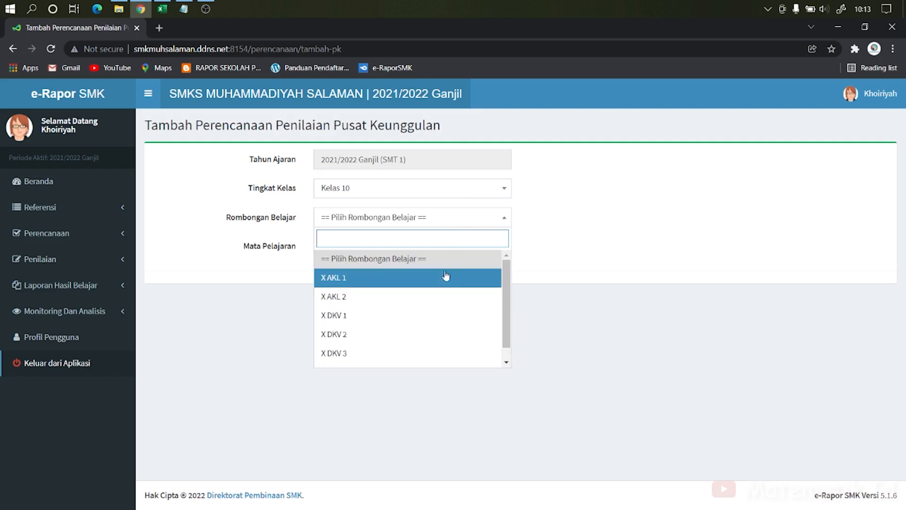
pyautogui.click(426, 278)
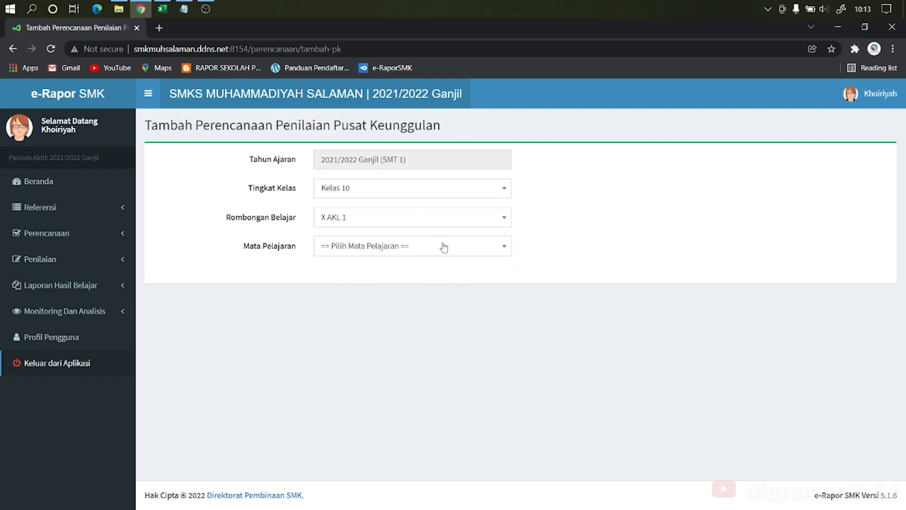
pyautogui.click(470, 249)
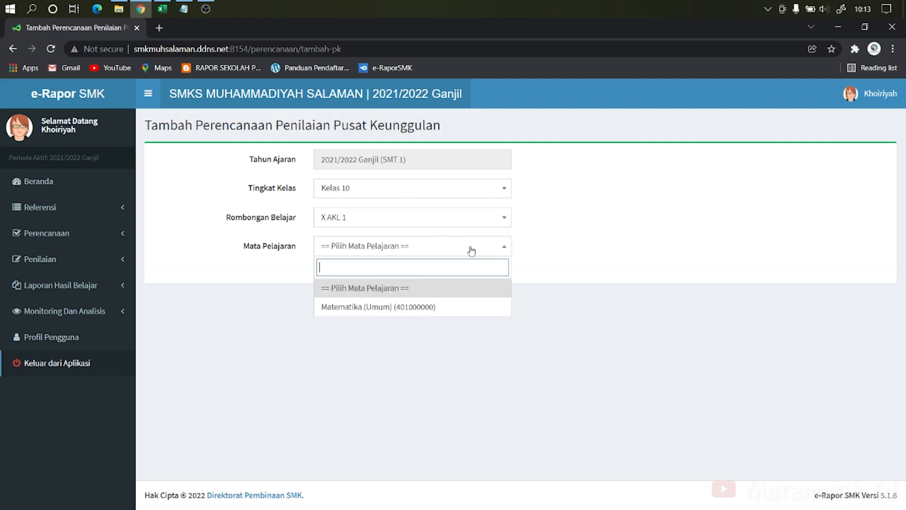
pyautogui.click(430, 307)
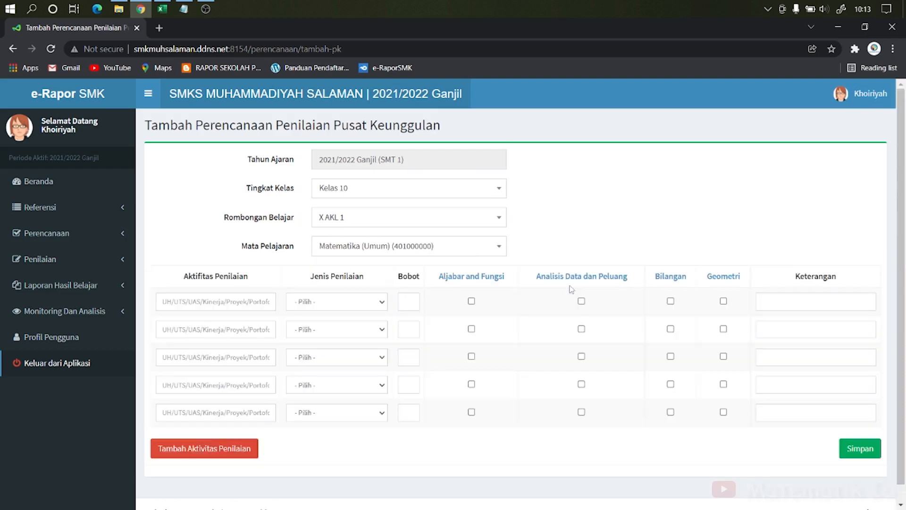
# Step: Enter the first assessment activity as Nilai Akhir with assessment type Sumatif (SMK PK)
pyautogui.click(251, 307)
pyautogui.write('Nilai Akhir')
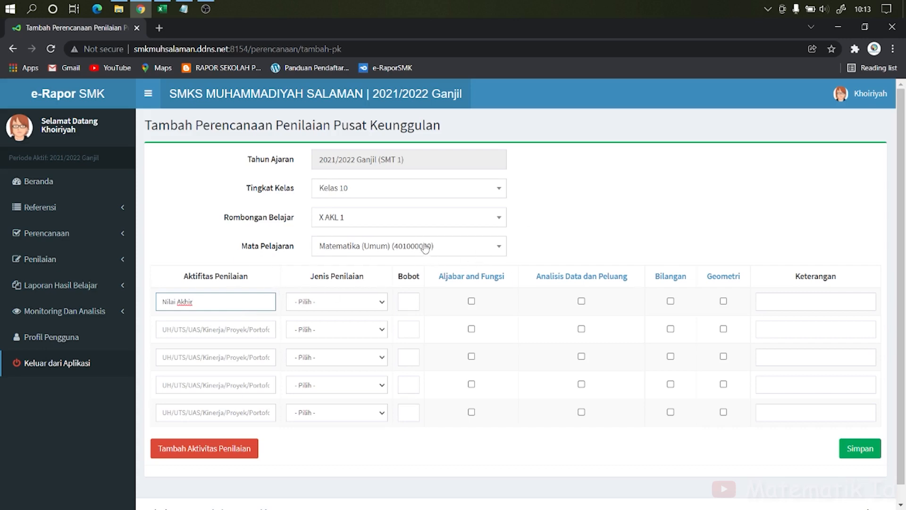
pyautogui.click(376, 305)
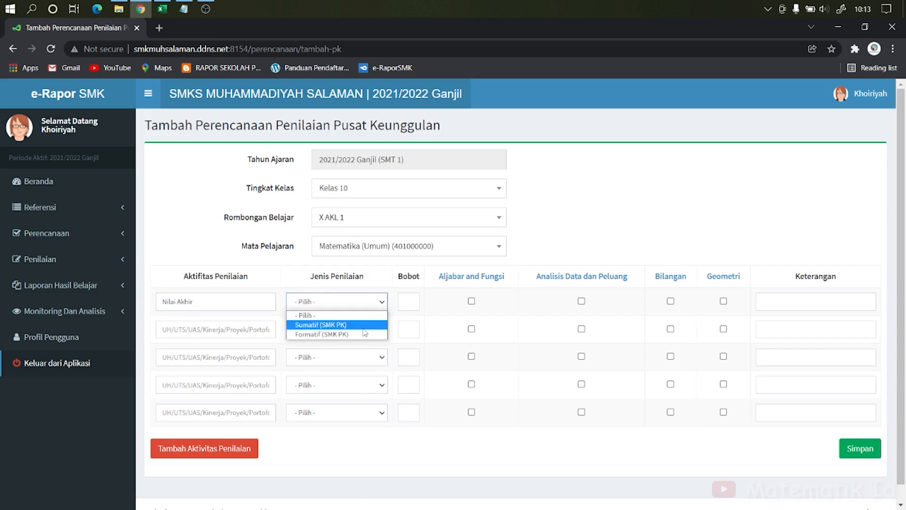
pyautogui.click(331, 325)
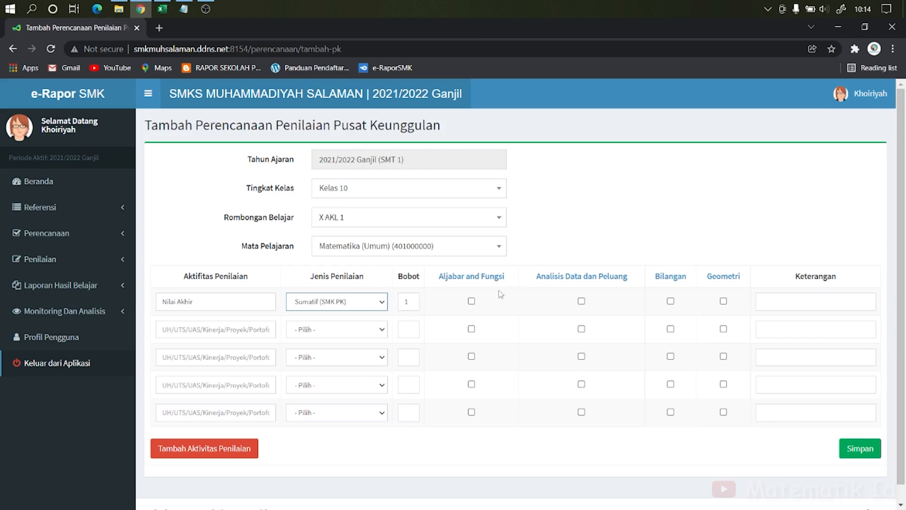
# Step: Tick all four competencies (Aljabar and Fungsi, Analisis Data dan Peluang, Bilangan, Geometri) for Nilai Akhir and save the plan
pyautogui.moveTo(490, 280)
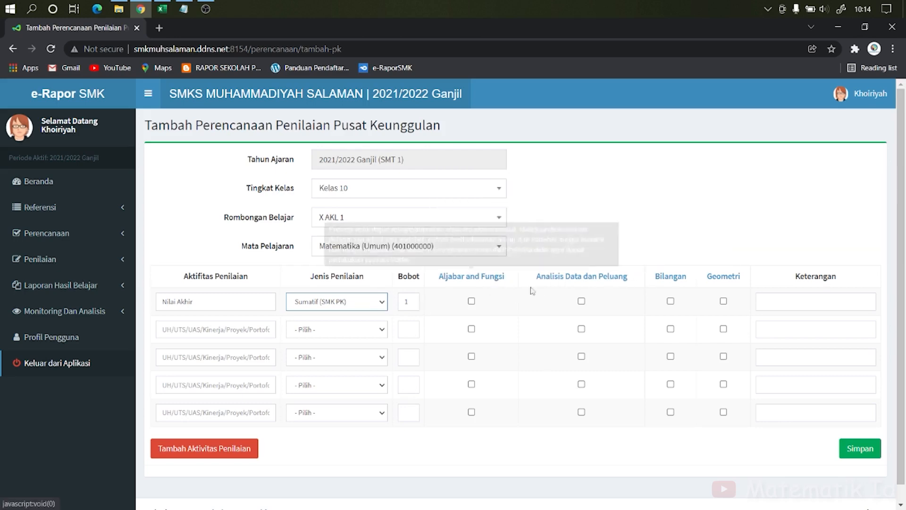
pyautogui.moveTo(582, 281)
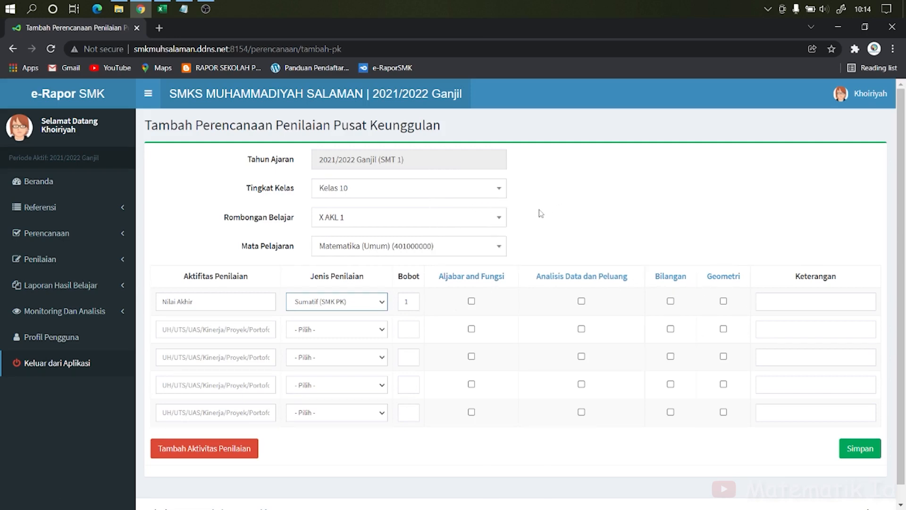
pyautogui.click(471, 301)
pyautogui.click(581, 301)
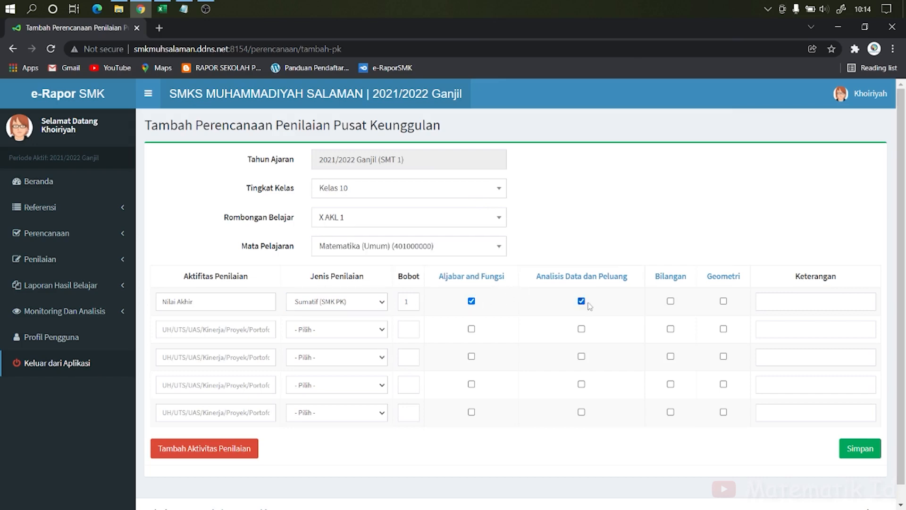
pyautogui.click(671, 301)
pyautogui.click(724, 301)
pyautogui.click(779, 304)
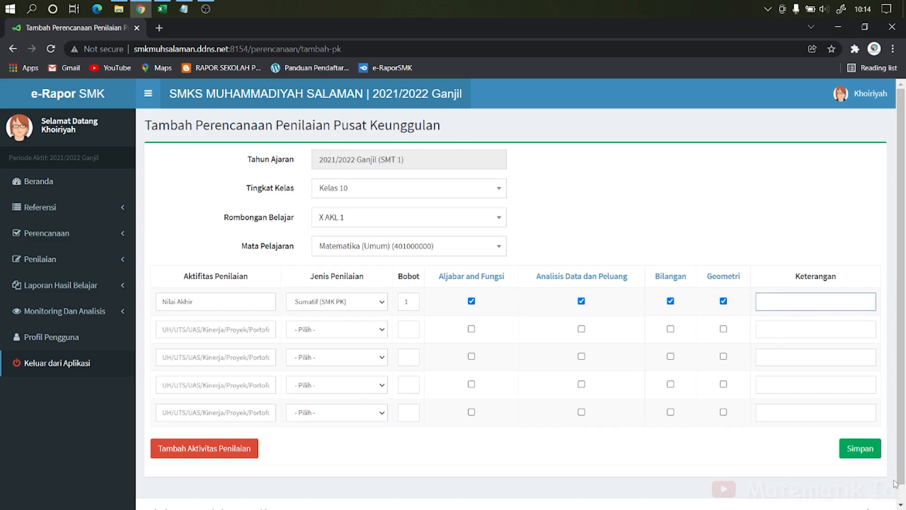
pyautogui.click(864, 455)
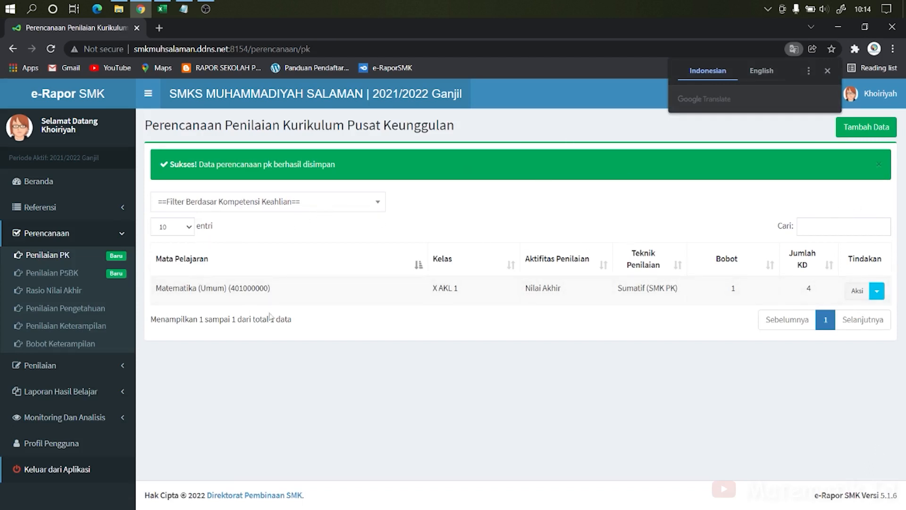
# Step: Duplicate the saved Nilai Akhir plan to class X AKL 2 and acknowledge the success notice
pyautogui.click(876, 295)
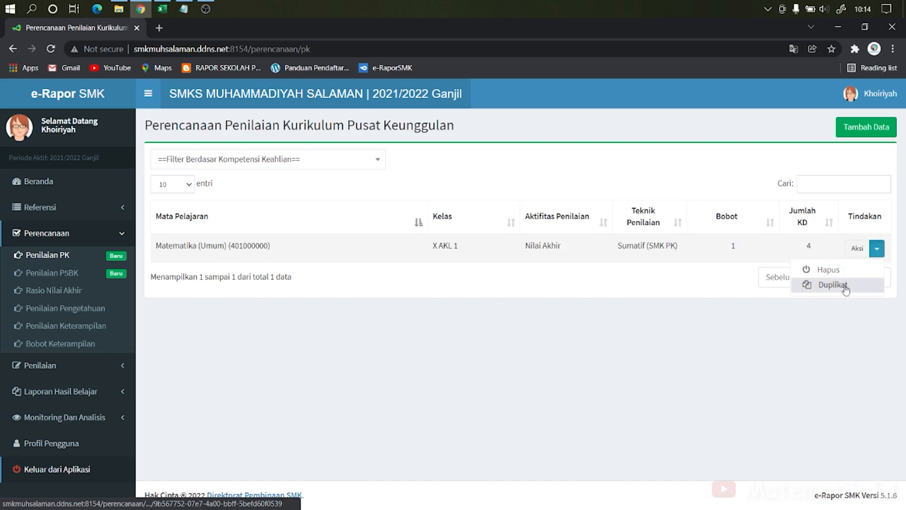
pyautogui.click(844, 284)
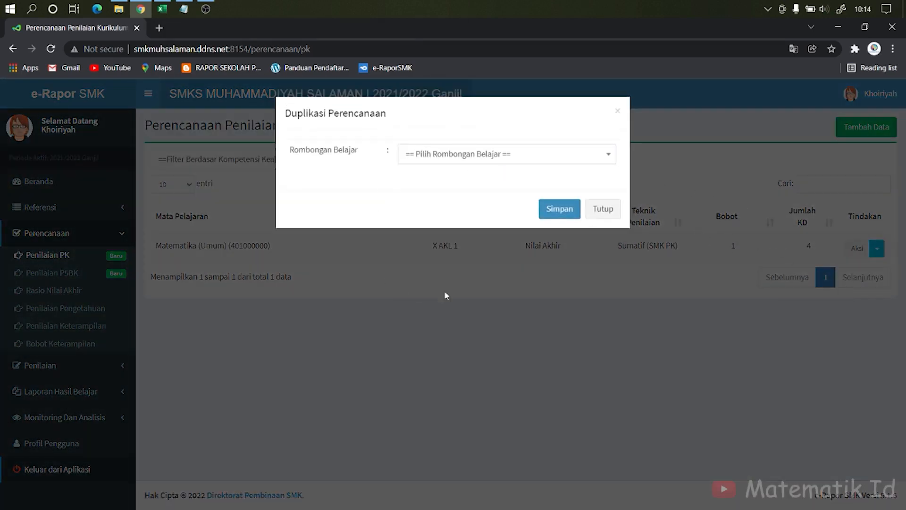
pyautogui.click(604, 155)
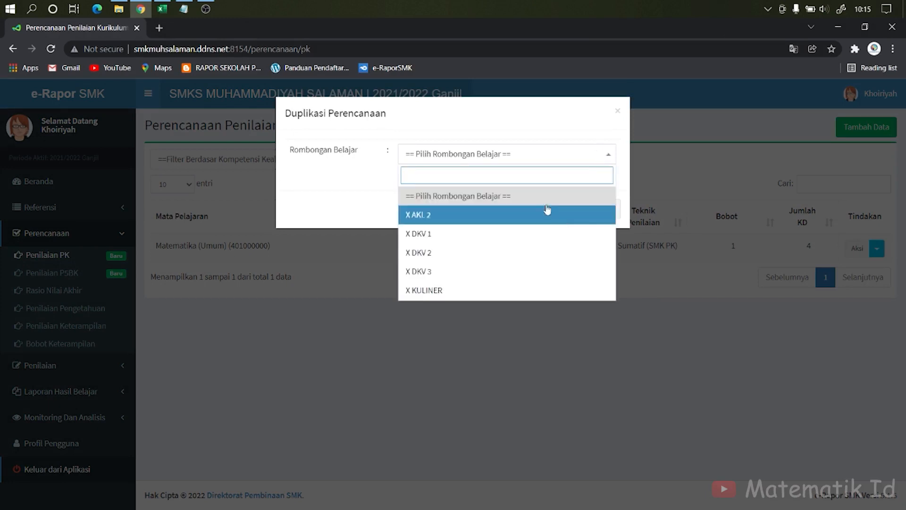
pyautogui.click(503, 218)
pyautogui.click(559, 210)
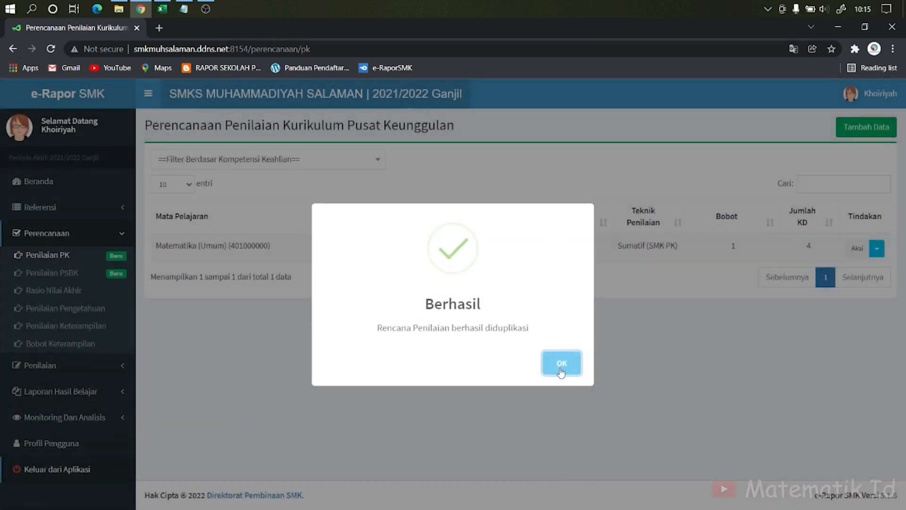
pyautogui.click(561, 373)
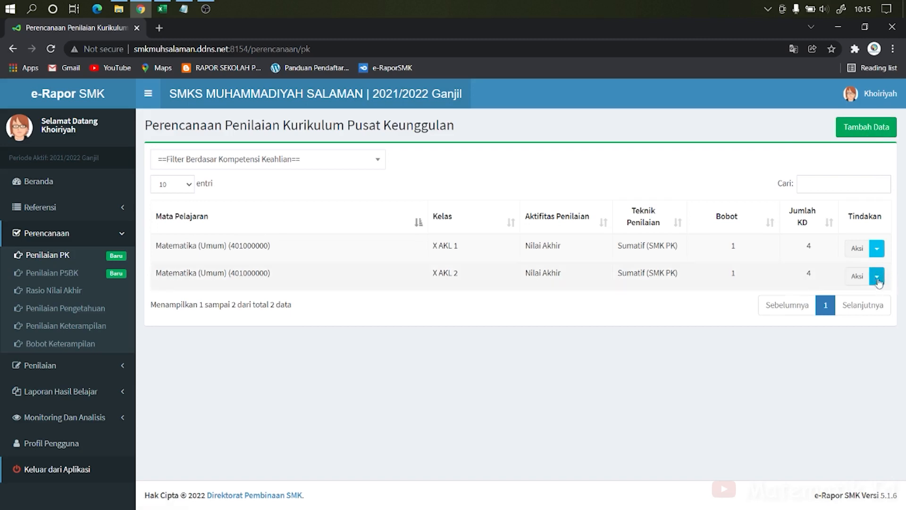
# Step: Open the Penilaian PK grading page under Penilaian
pyautogui.click(878, 278)
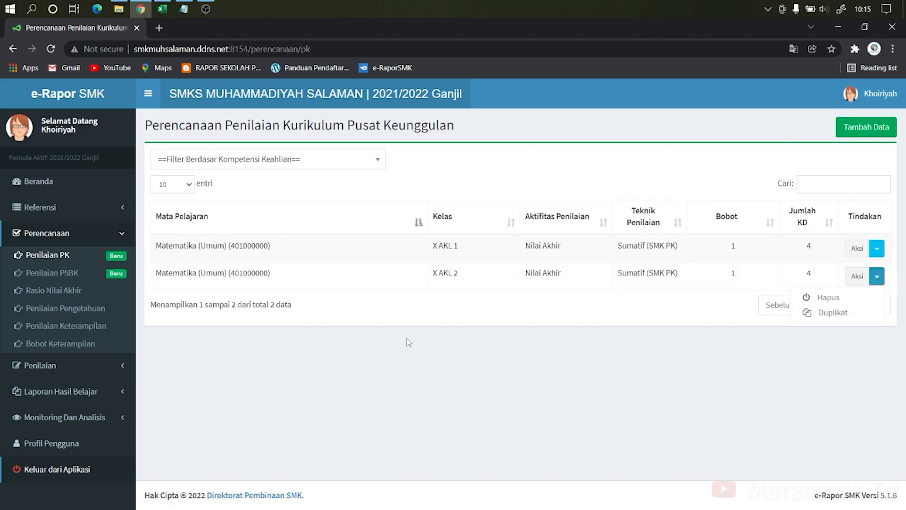
pyautogui.click(395, 328)
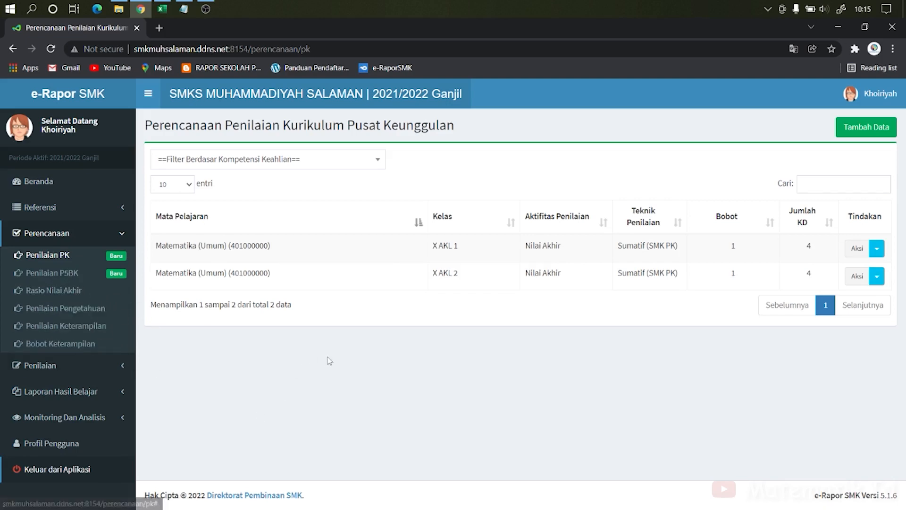
pyautogui.click(94, 366)
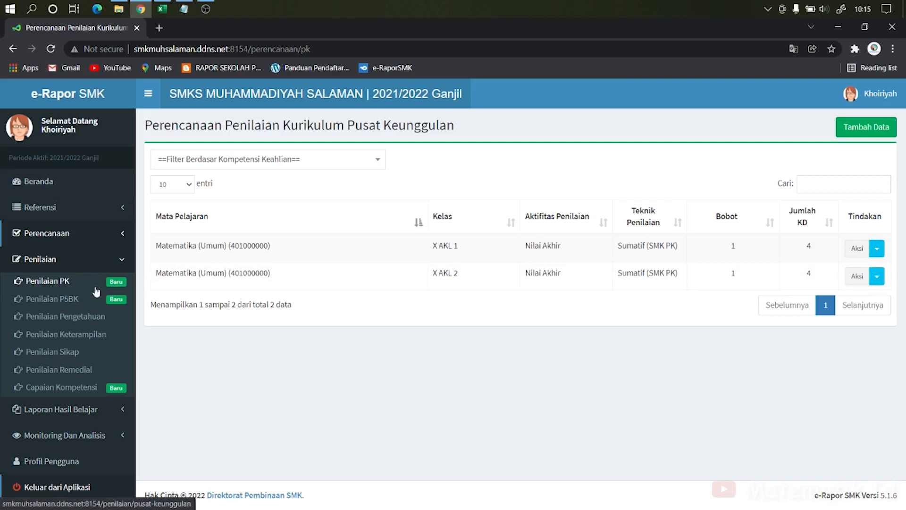
pyautogui.click(63, 282)
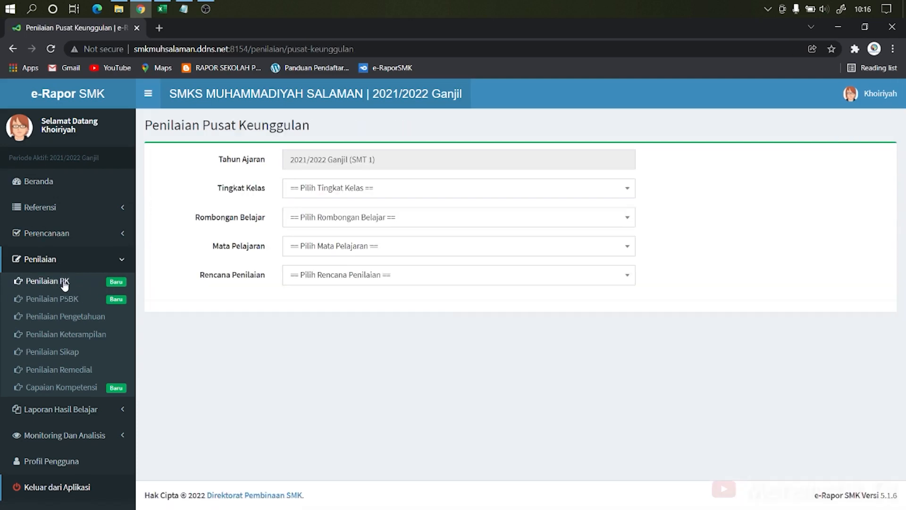
# Step: Select Kelas 10, class X AKL 1, subject Matematika (Umum) and assessment plan Nilai Akhir
pyautogui.click(332, 187)
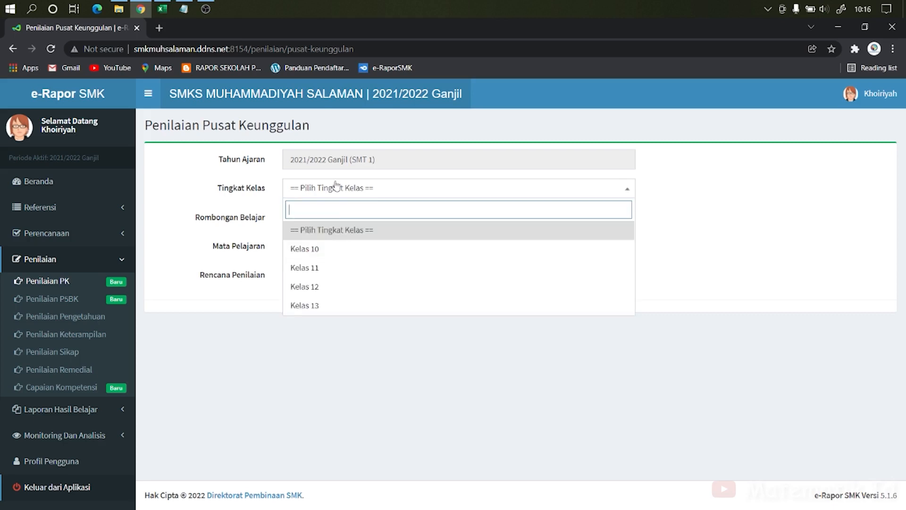
pyautogui.click(332, 253)
pyautogui.click(372, 217)
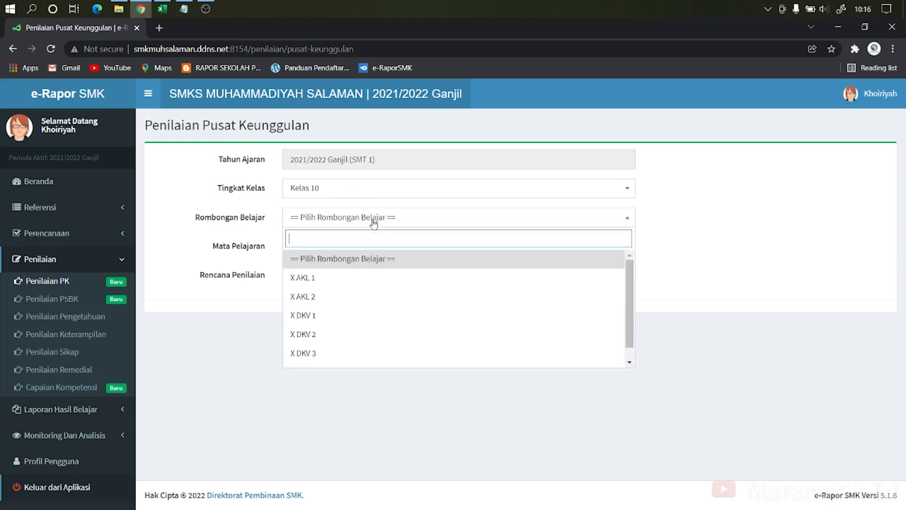
pyautogui.click(358, 276)
pyautogui.click(376, 251)
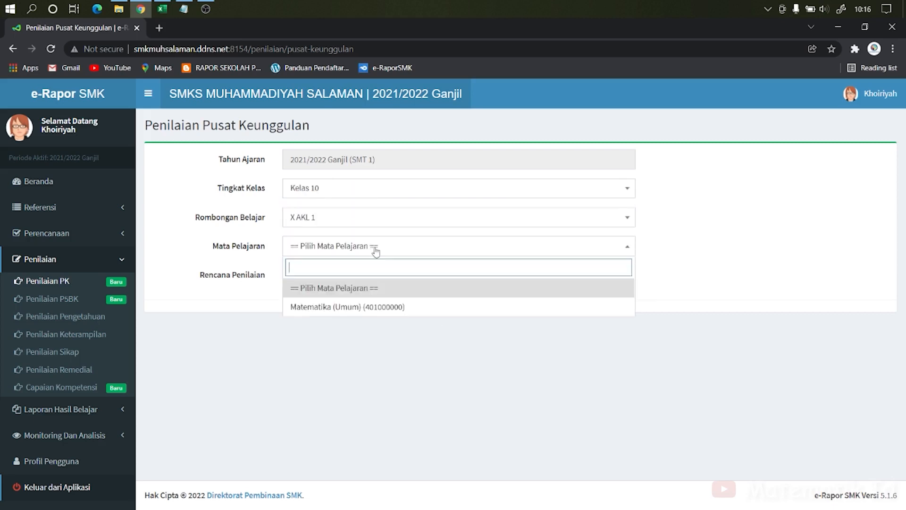
pyautogui.click(376, 307)
pyautogui.click(387, 279)
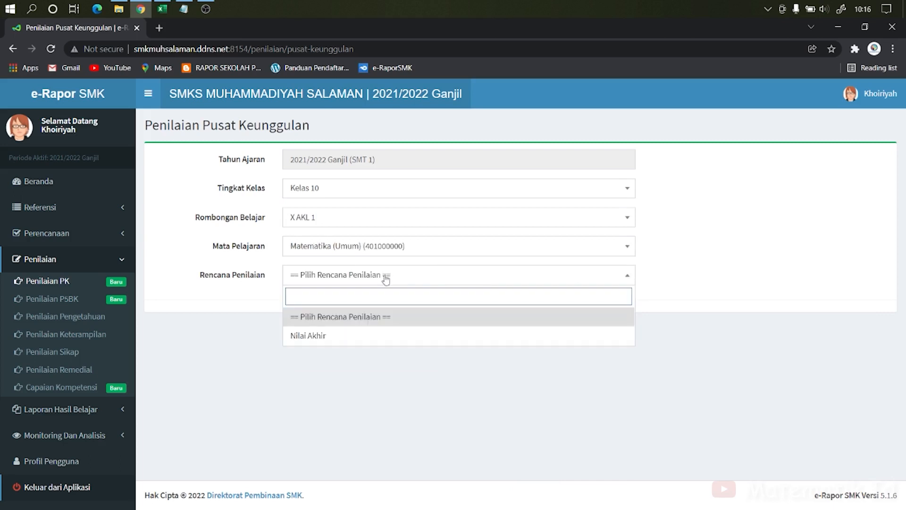
pyautogui.click(413, 336)
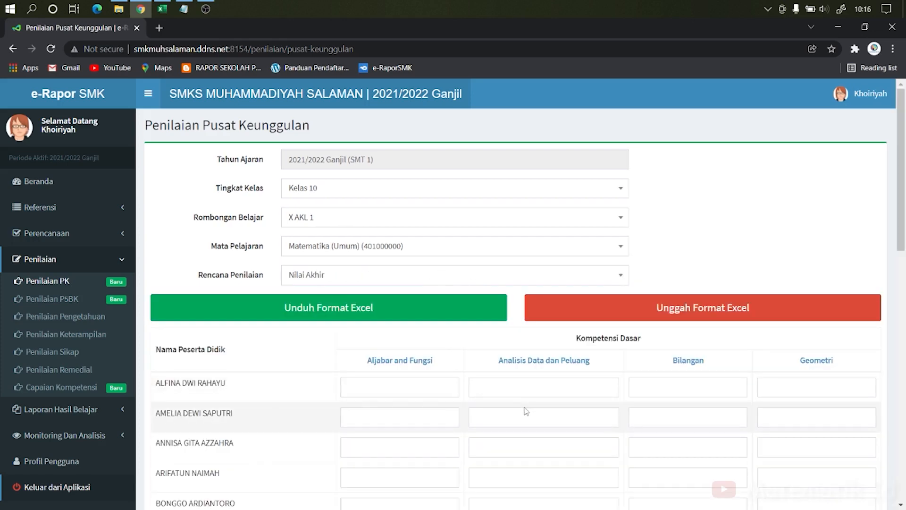
# Step: Download the Excel grading template and open the downloaded file
pyautogui.scroll(-5, 518, 392)
pyautogui.scroll(5, 516, 393)
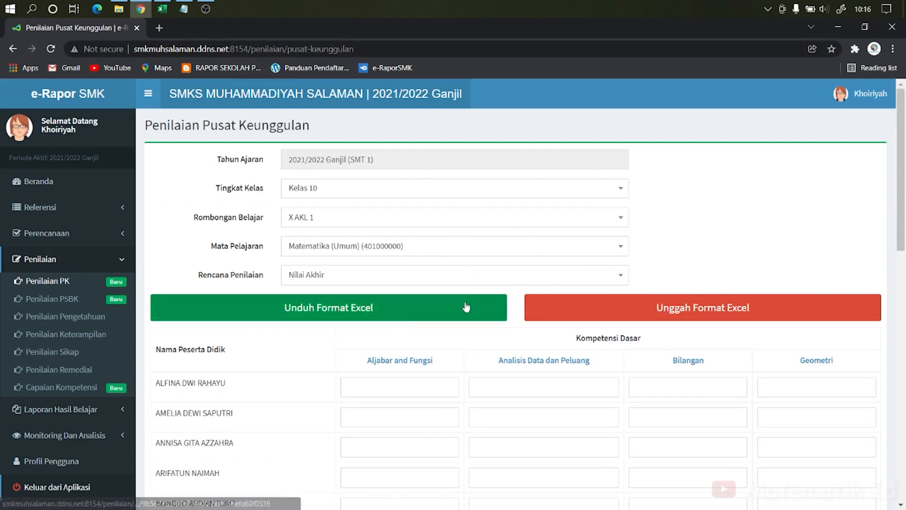
pyautogui.click(405, 314)
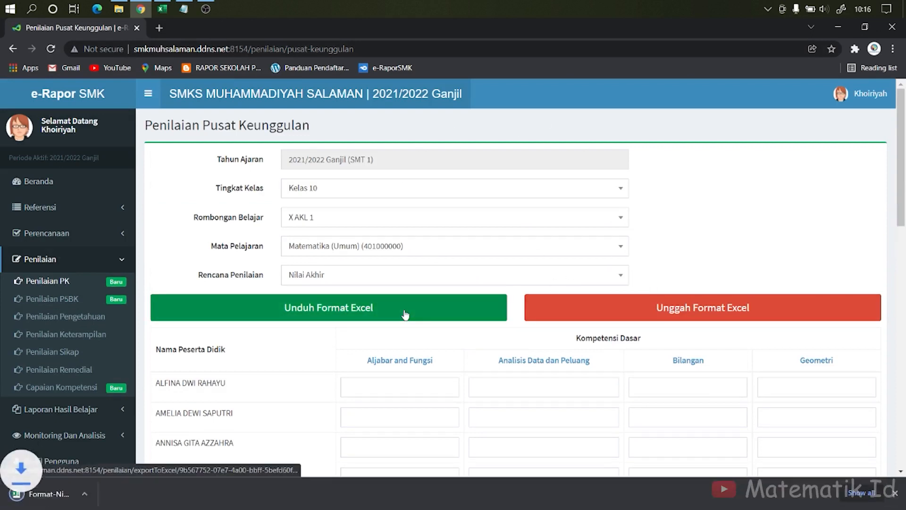
pyautogui.click(76, 493)
# Step: Enable editing of the workbook and enter 75 as the first student's kd_Aljabar score in cell D9
pyautogui.hotkey('ctrl', 'space')
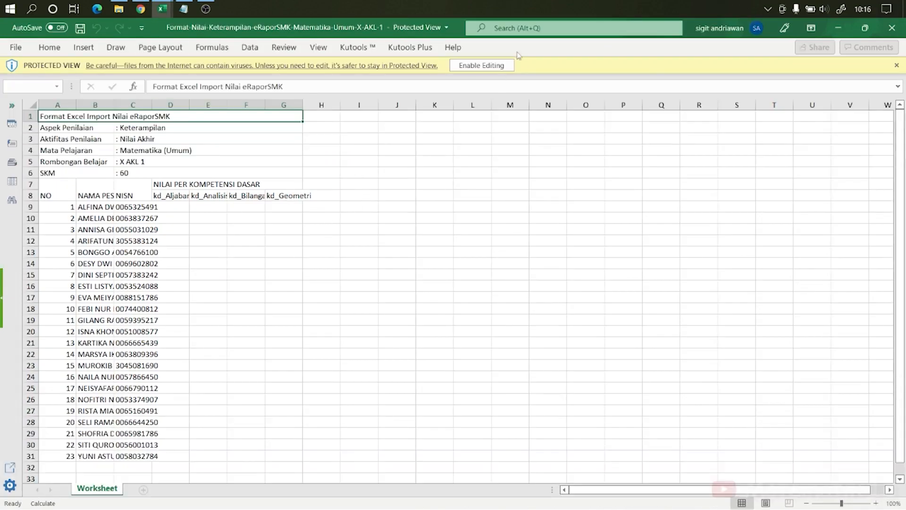
pyautogui.click(486, 66)
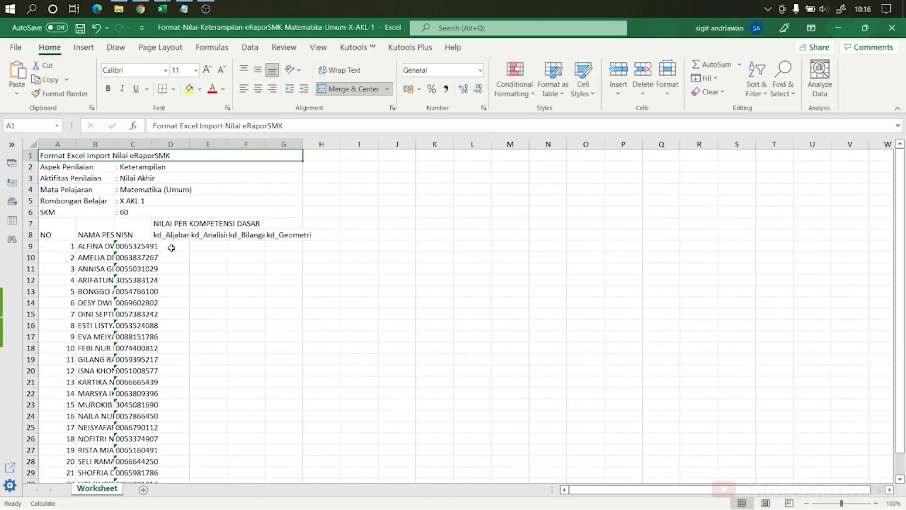
pyautogui.click(171, 248)
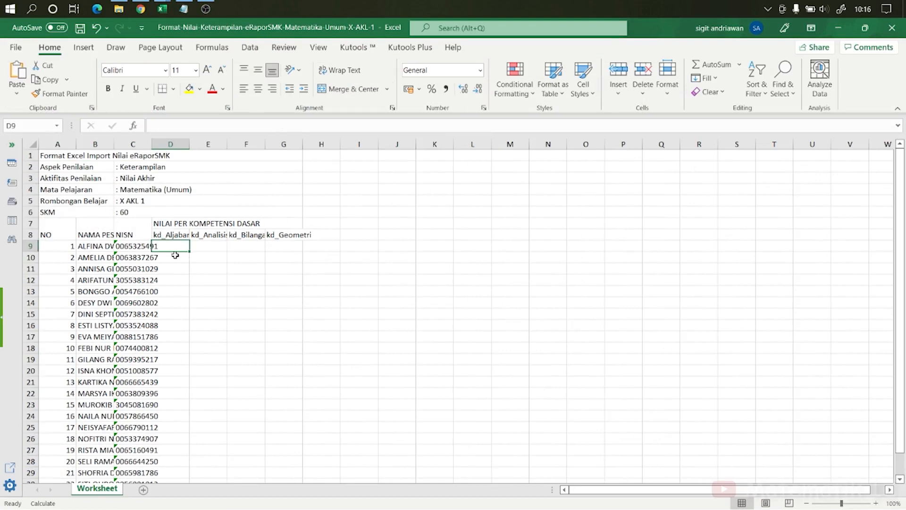
pyautogui.write('75')
pyautogui.click(206, 253)
pyautogui.click(177, 247)
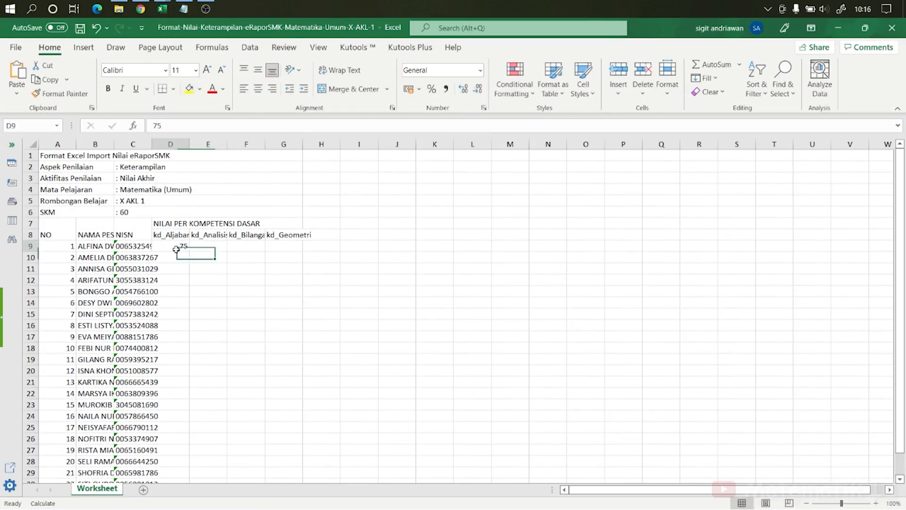
# Step: Fill the 75 score across all four competency columns and down for every student in the worksheet
pyautogui.moveTo(190, 252); pyautogui.dragTo(298, 252)
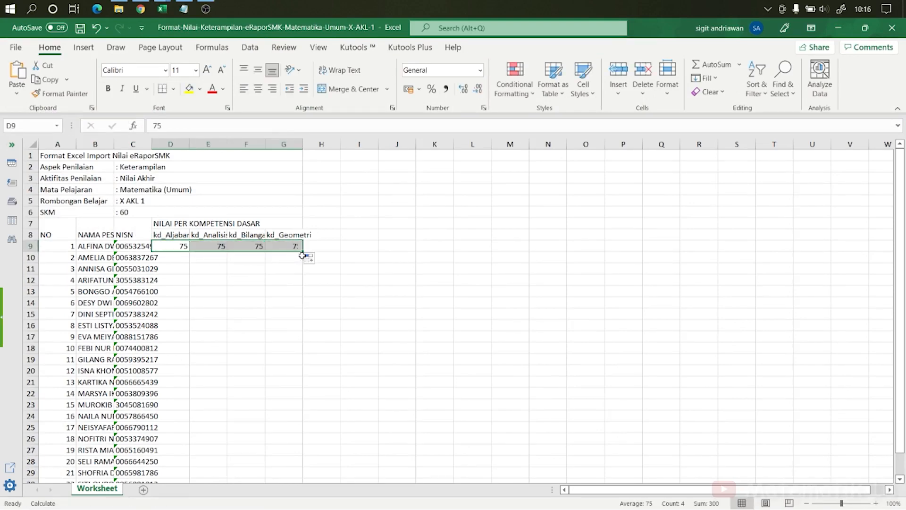
pyautogui.doubleClick(301, 252)
pyautogui.scroll(-1, 322, 328)
pyautogui.scroll(1, 321, 328)
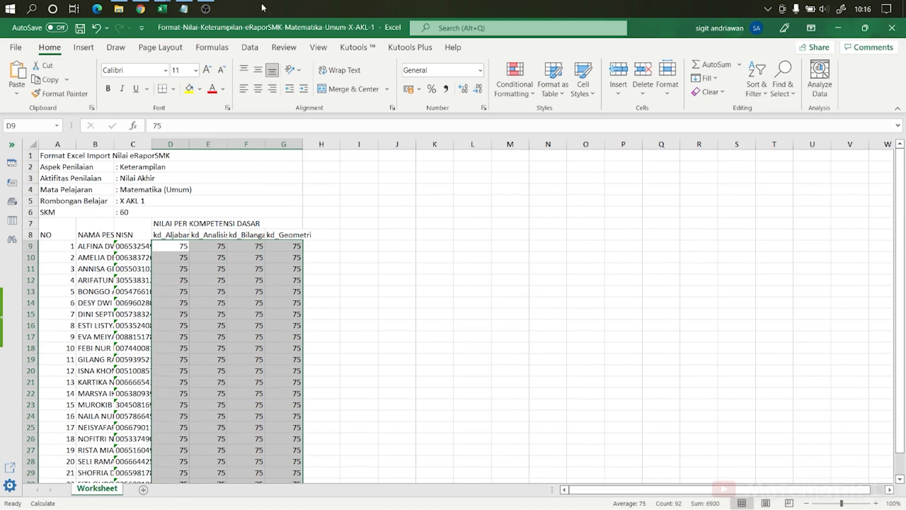
# Step: Upload the filled Format-Nilai-Keterampilan-eRaporSMK-Matematika-Umum-X-AKL-1 workbook to the Penilaian PK grading page and review the imported scores
pyautogui.click(141, 10)
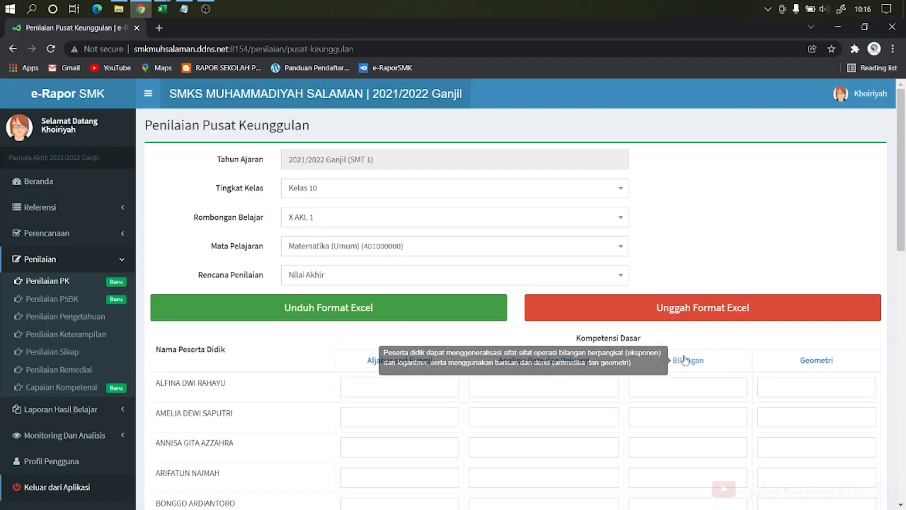
pyautogui.click(731, 312)
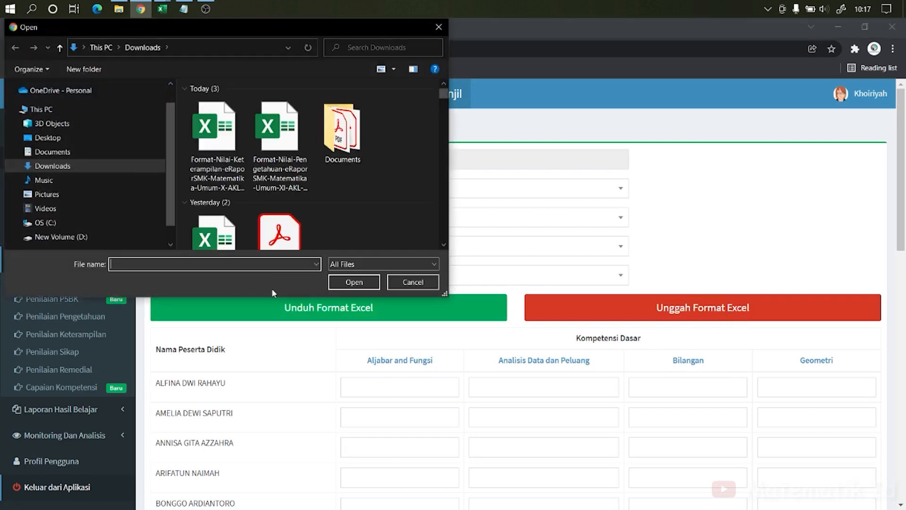
pyautogui.click(207, 159)
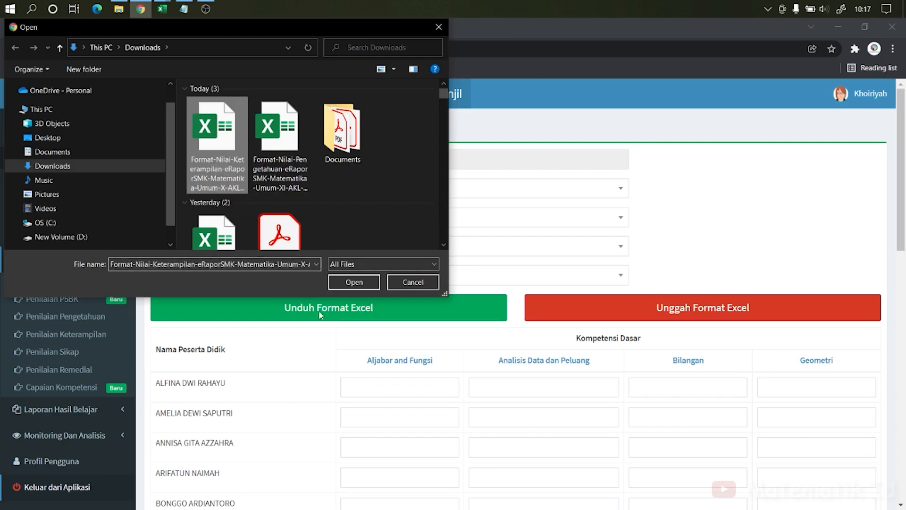
pyautogui.click(353, 281)
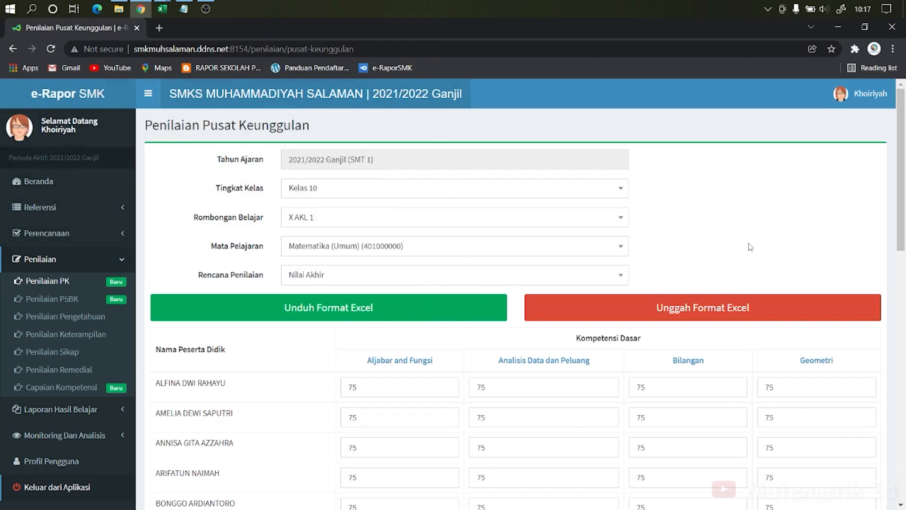
pyautogui.scroll(-3, 748, 247)
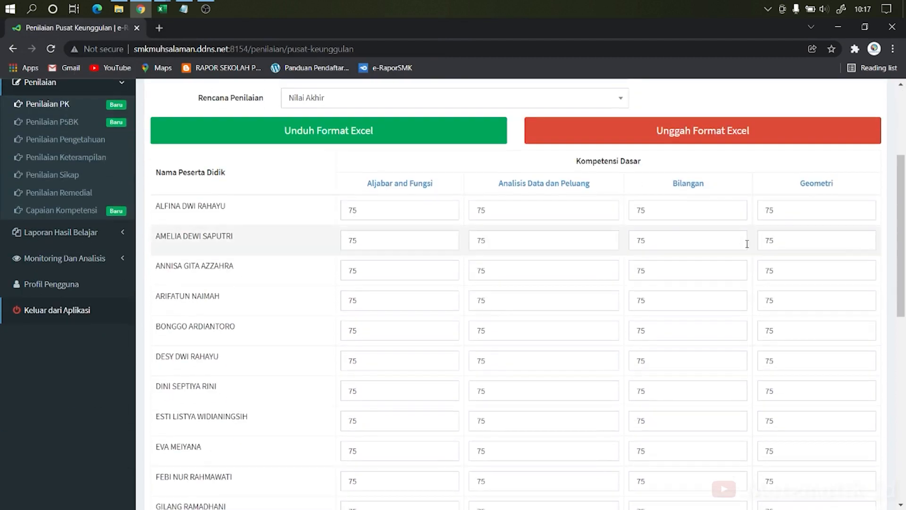
pyautogui.scroll(-8, 742, 245)
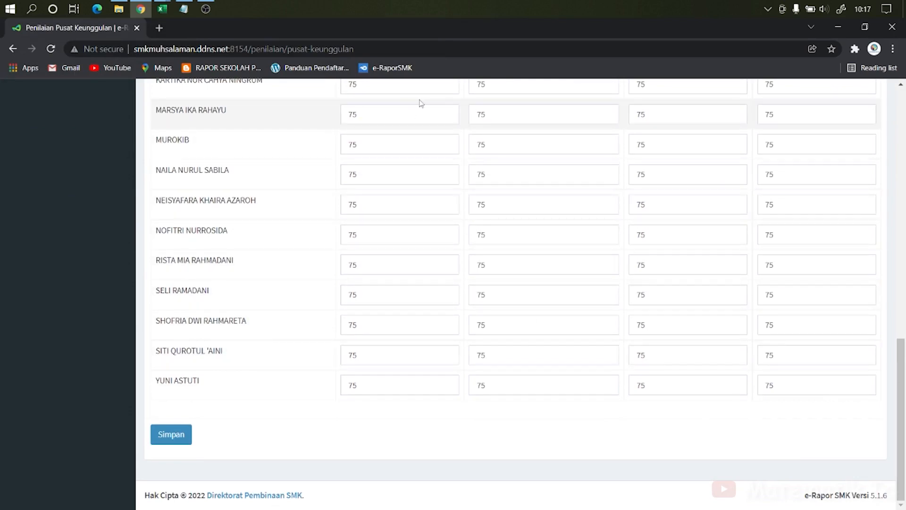
pyautogui.scroll(15, 521, 222)
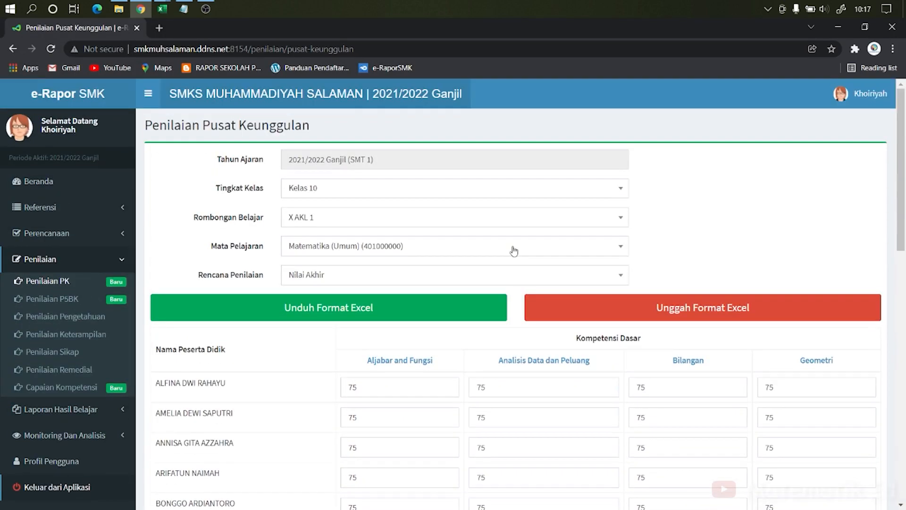
pyautogui.scroll(-15, 514, 251)
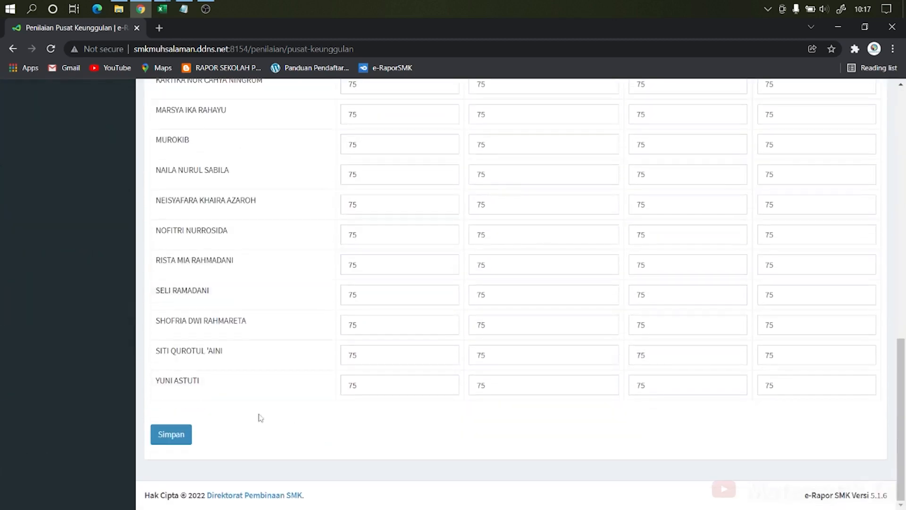
pyautogui.scroll(15, 254, 421)
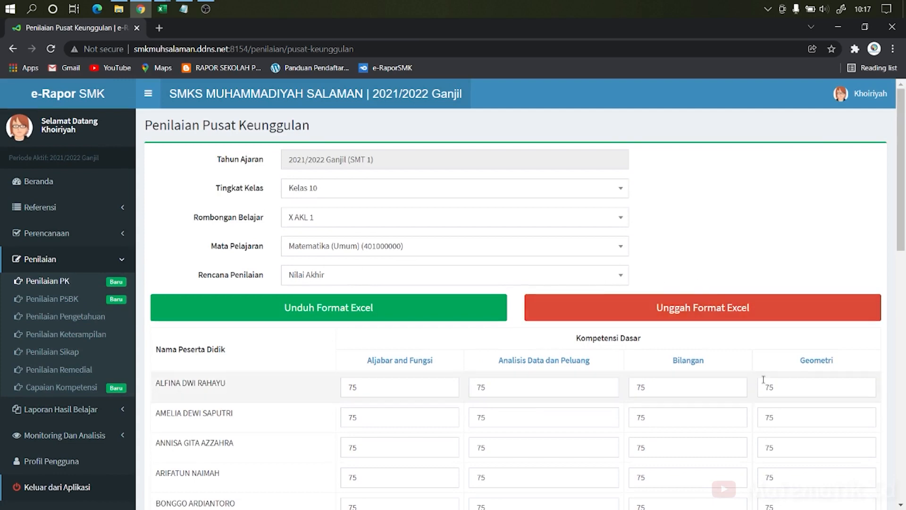
# Step: Set the first student's kd_Analisis score to 80 and fill it down the column for all students
pyautogui.moveTo(674, 363)
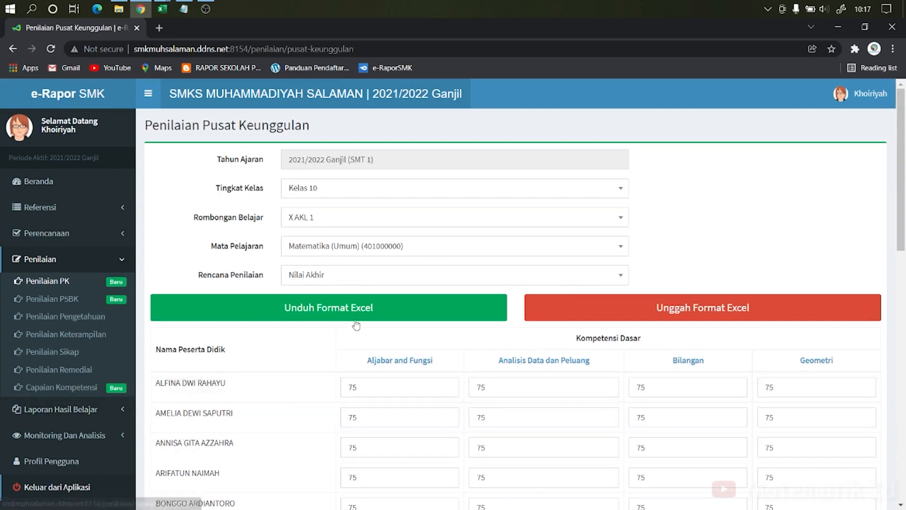
pyautogui.moveTo(162, 9)
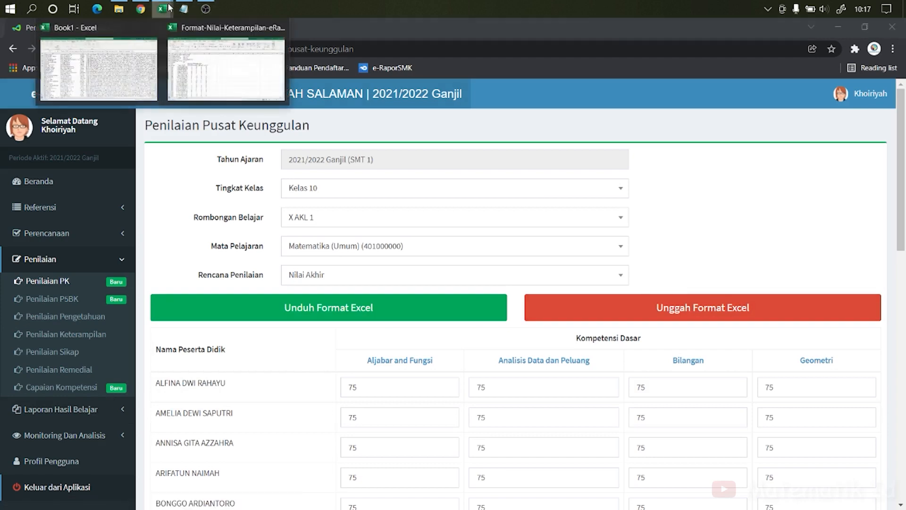
pyautogui.click(244, 69)
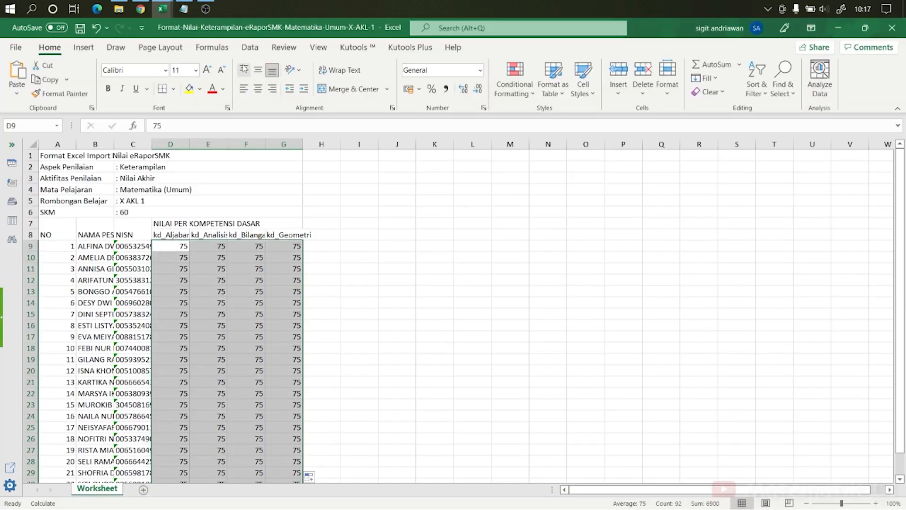
pyautogui.click(218, 246)
pyautogui.write('80')
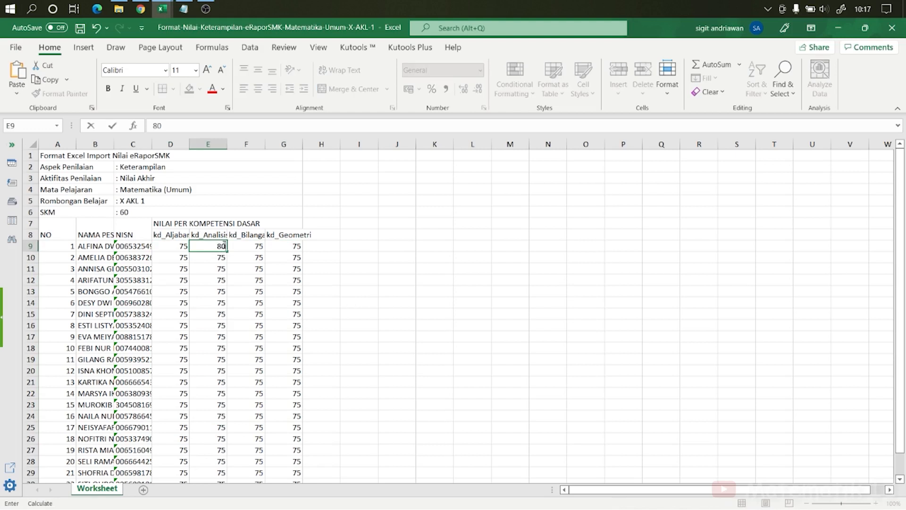
pyautogui.press('Return')
pyautogui.click(218, 244)
pyautogui.click(218, 259)
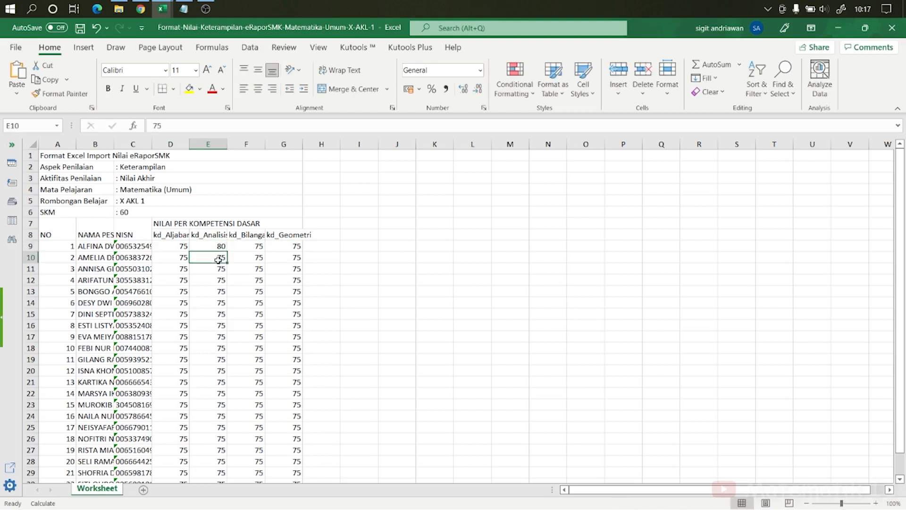
pyautogui.doubleClick(218, 259)
pyautogui.click(220, 250)
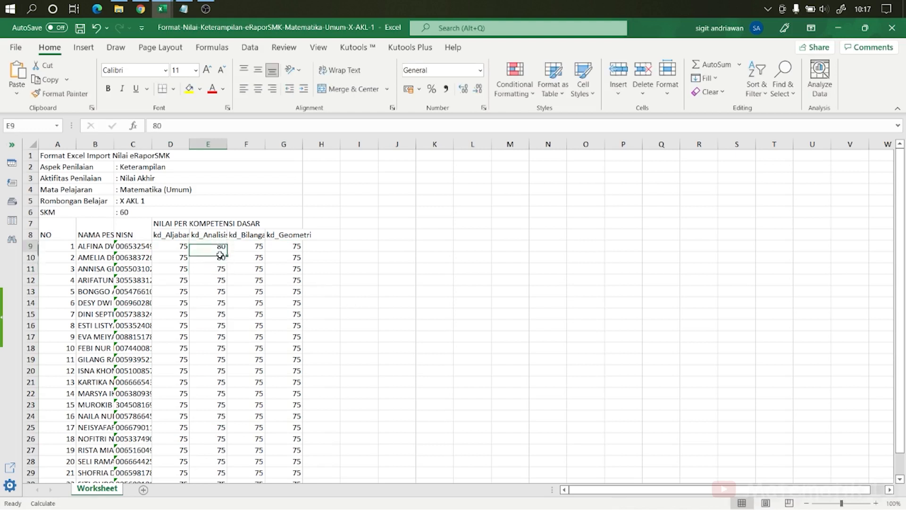
pyautogui.moveTo(227, 252); pyautogui.dragTo(227, 263)
pyautogui.doubleClick(227, 262)
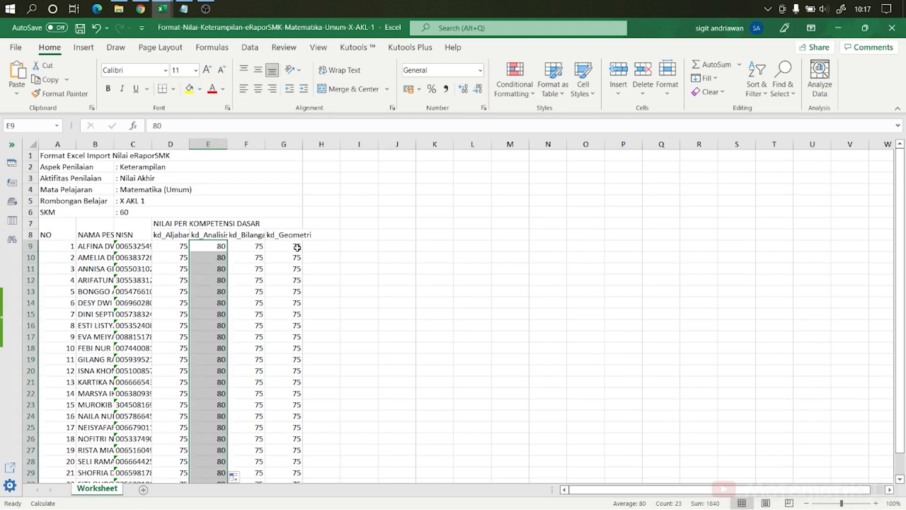
# Step: Set the kd_Geometri score to 82 for the first students and fill it down the column for everyone
pyautogui.click(297, 248)
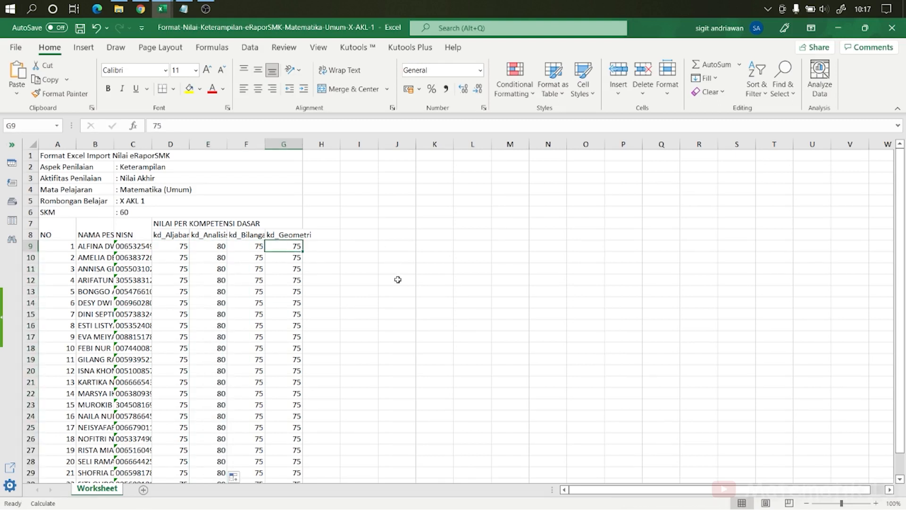
pyautogui.write('82')
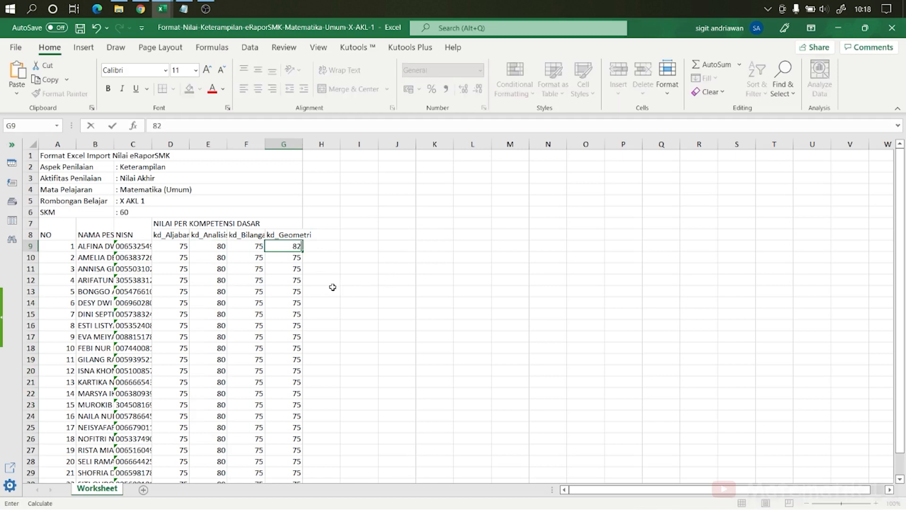
pyautogui.click(333, 287)
pyautogui.click(297, 257)
pyautogui.write('82')
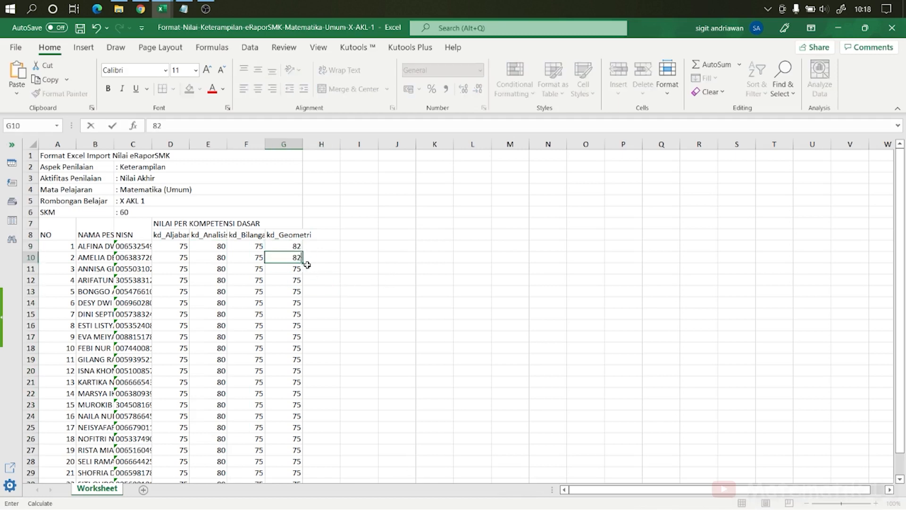
pyautogui.click(333, 269)
pyautogui.moveTo(296, 246); pyautogui.dragTo(298, 256)
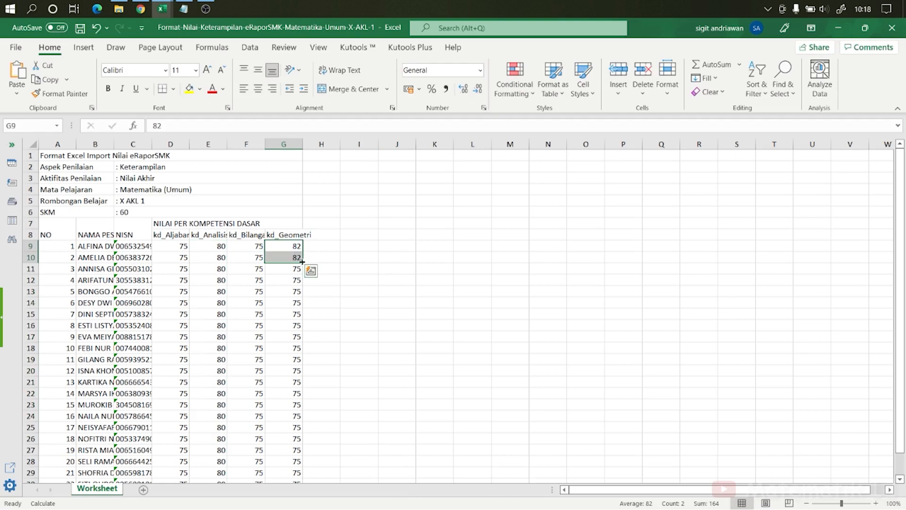
pyautogui.doubleClick(302, 263)
pyautogui.scroll(-5, 344, 360)
pyautogui.scroll(5, 340, 360)
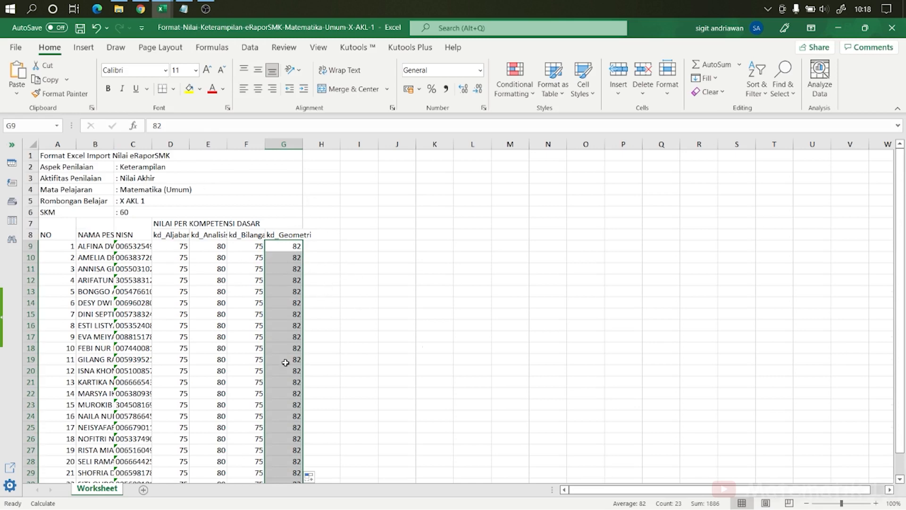
# Step: Upload the updated Format-Nilai-Keterampilan-eRaporSMK-Matematika-Umum-X-AKL-1 workbook to the grading page again
pyautogui.click(140, 9)
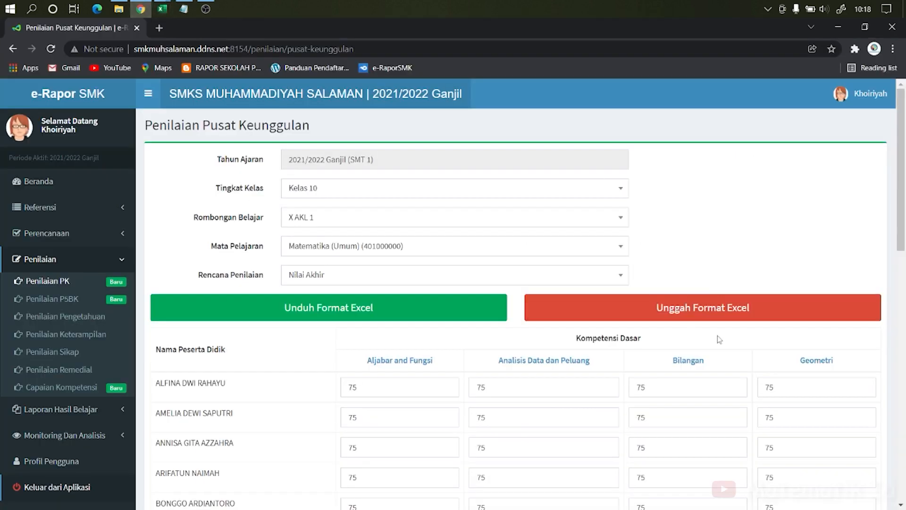
pyautogui.scroll(-1, 645, 288)
pyautogui.scroll(-2, 717, 307)
pyautogui.scroll(3, 782, 286)
pyautogui.click(732, 313)
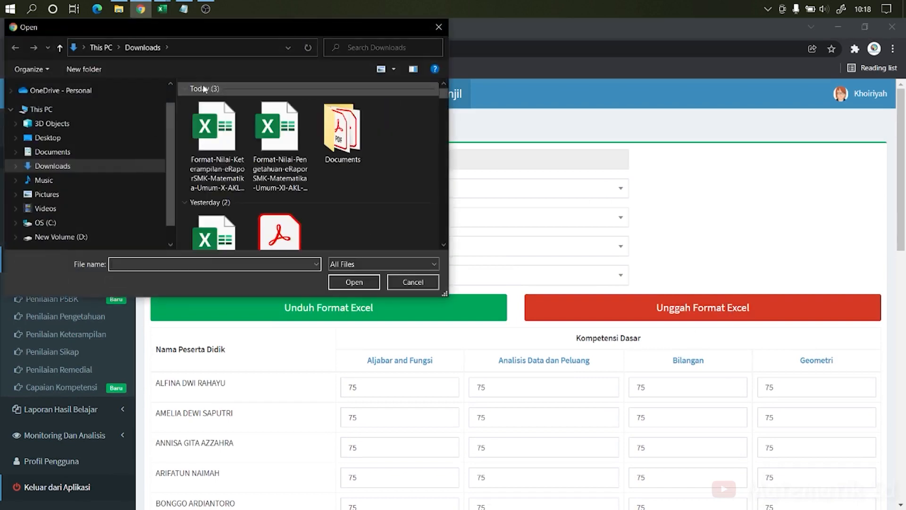
pyautogui.click(217, 136)
pyautogui.click(358, 278)
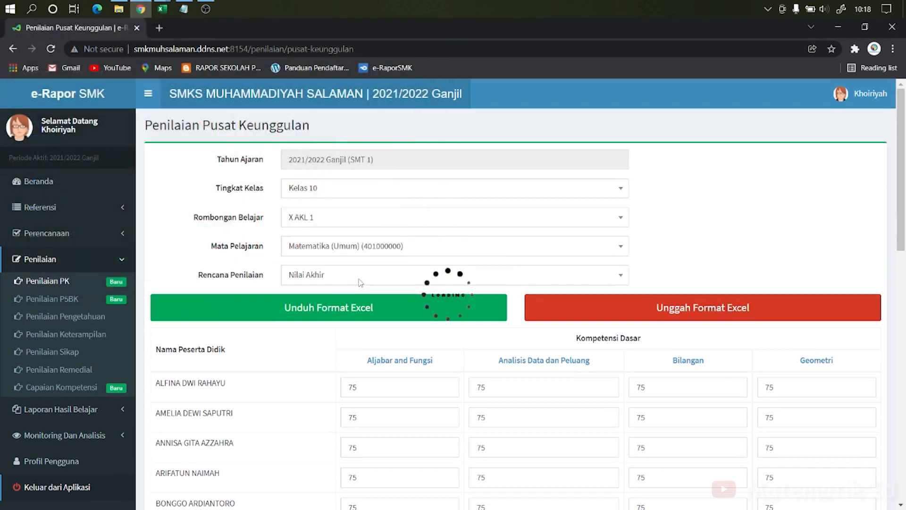
# Step: Save the imported scores for all students and dismiss the confirmation
pyautogui.scroll(-4, 509, 330)
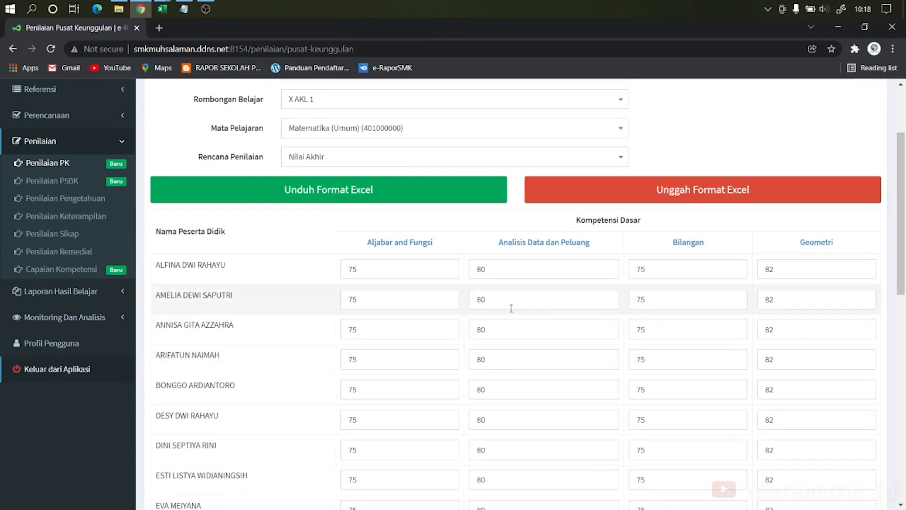
pyautogui.scroll(-10, 798, 310)
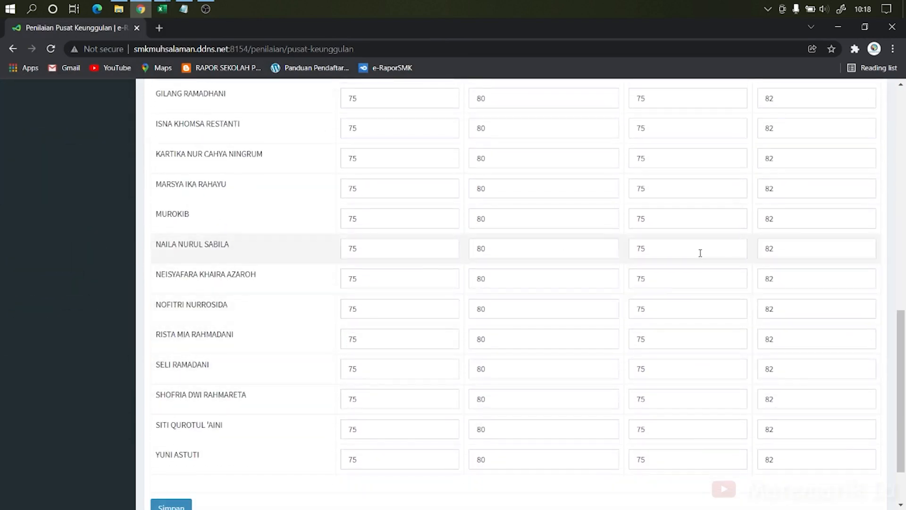
pyautogui.scroll(-2, 682, 384)
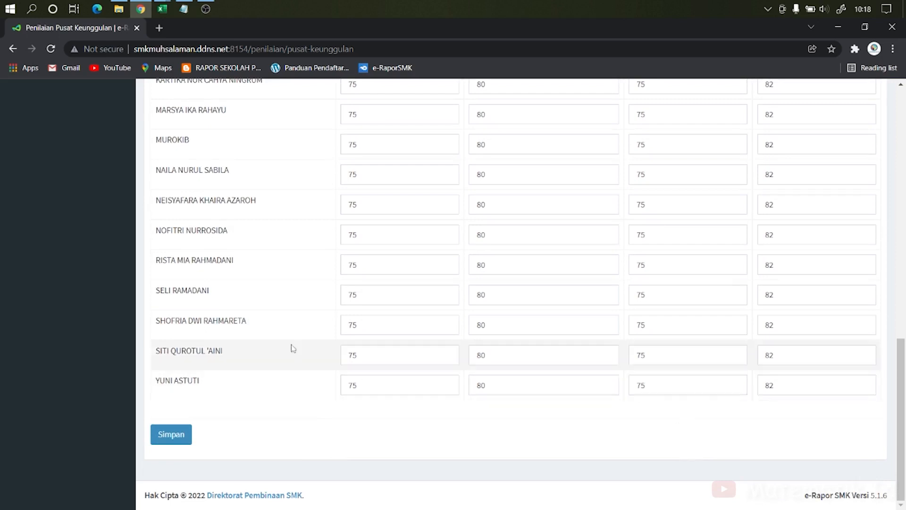
pyautogui.click(177, 440)
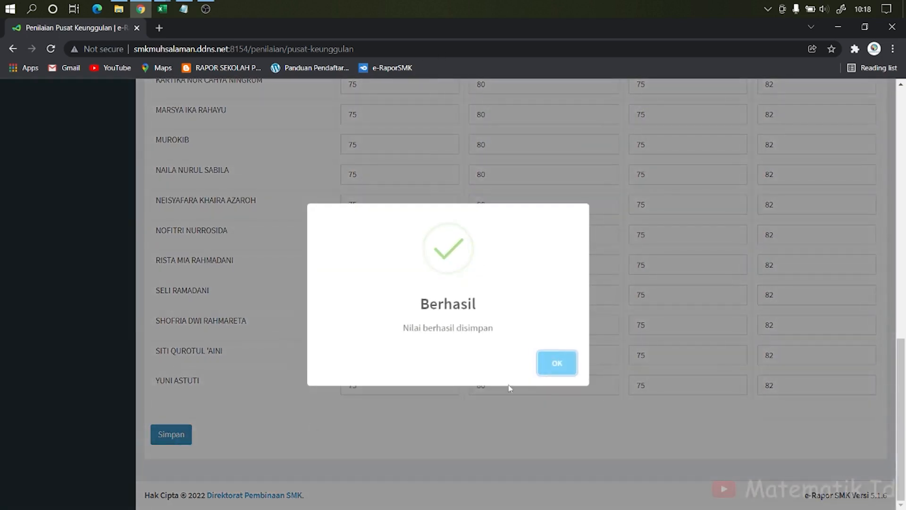
pyautogui.click(553, 367)
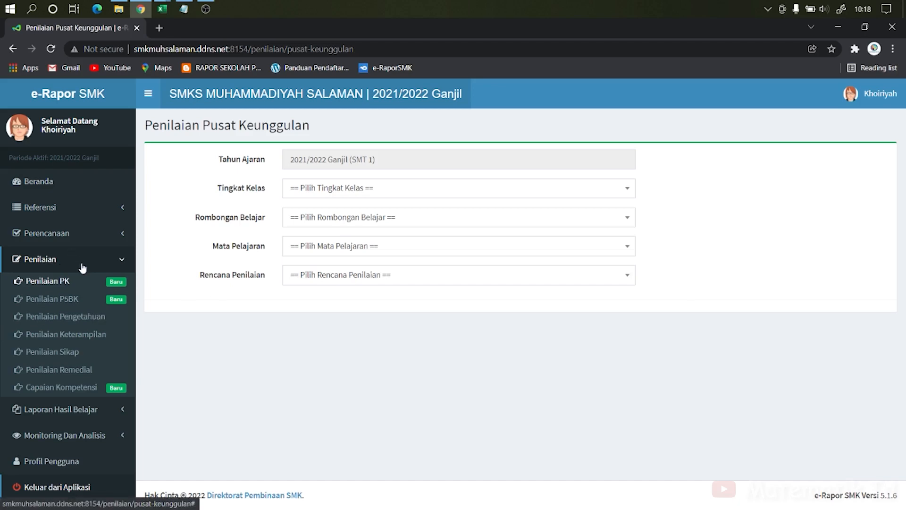
# Step: Open the Capaian Kompetensi page and choose Kelas 10, rombel X AKL 1 and Matematika (Umum) (401000000)
pyautogui.click(85, 395)
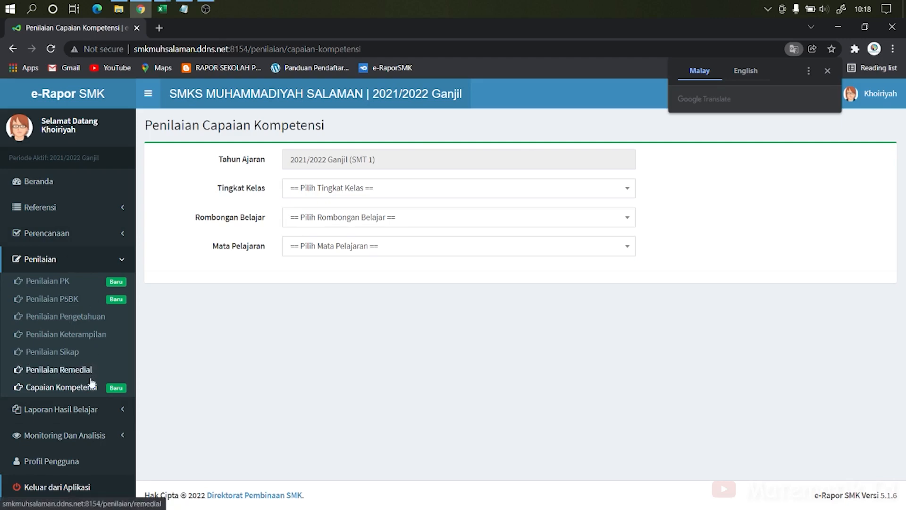
pyautogui.click(121, 387)
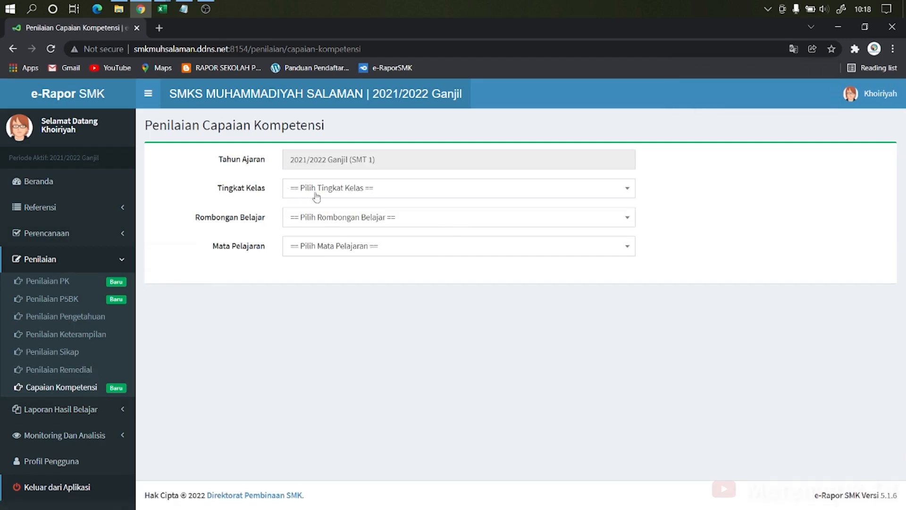
pyautogui.click(382, 189)
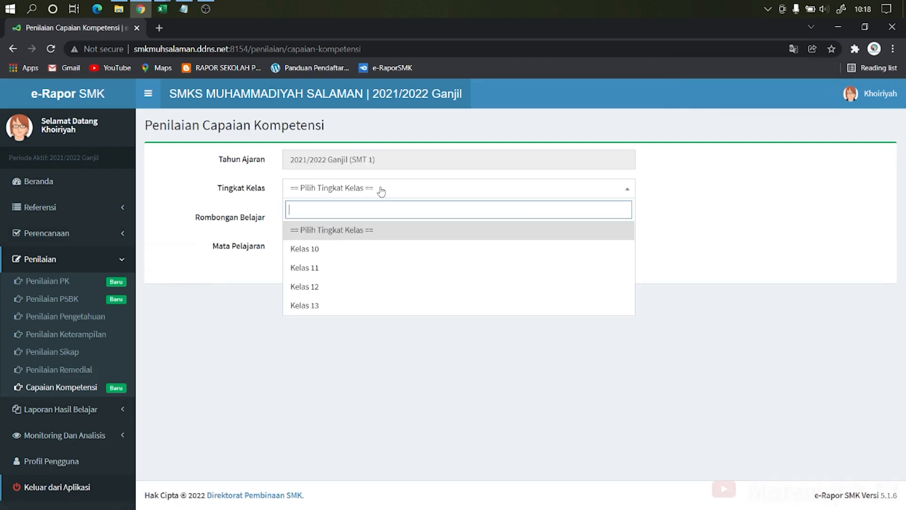
pyautogui.click(384, 259)
pyautogui.click(387, 217)
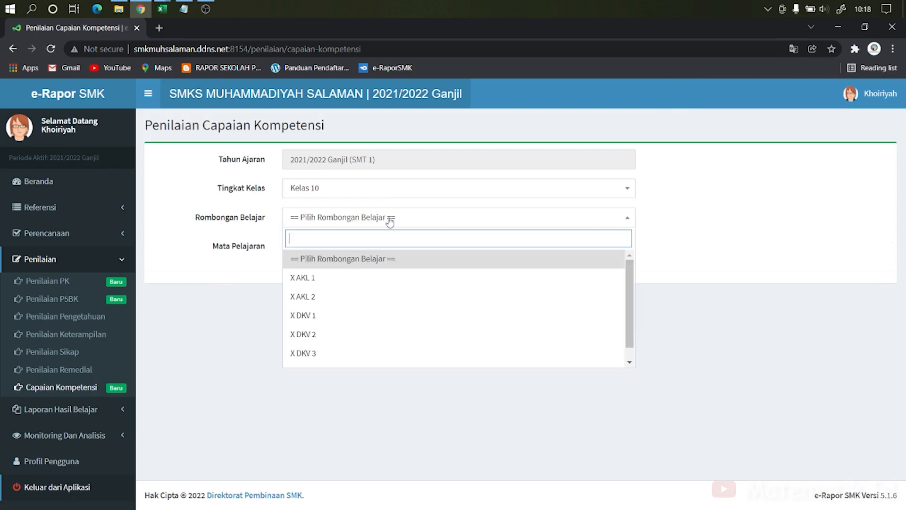
pyautogui.click(368, 284)
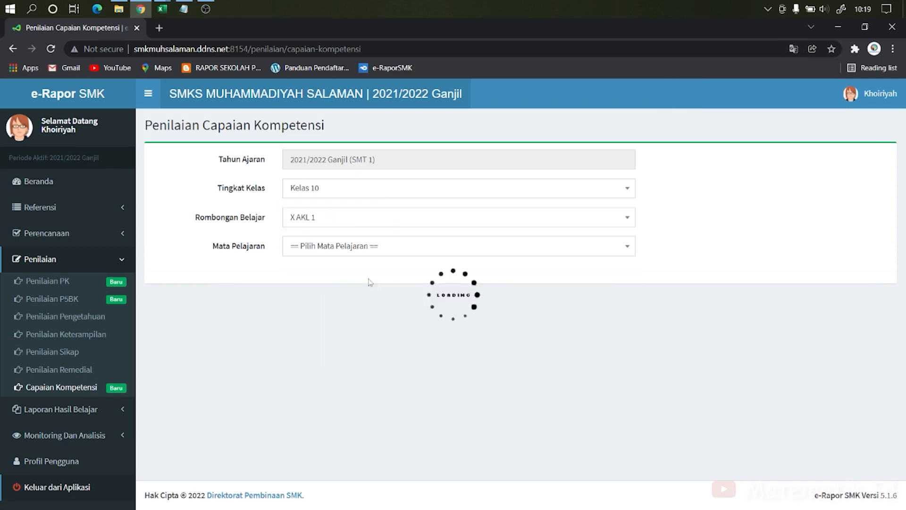
pyautogui.click(413, 256)
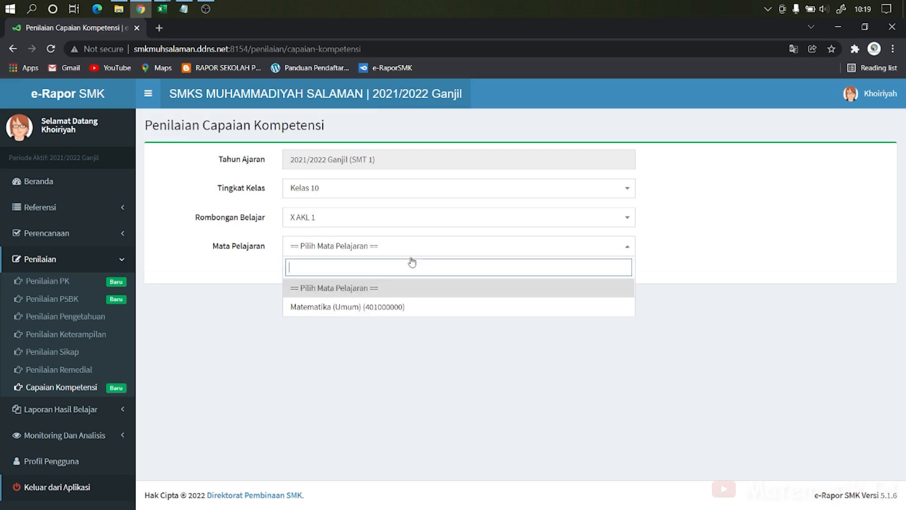
pyautogui.click(402, 306)
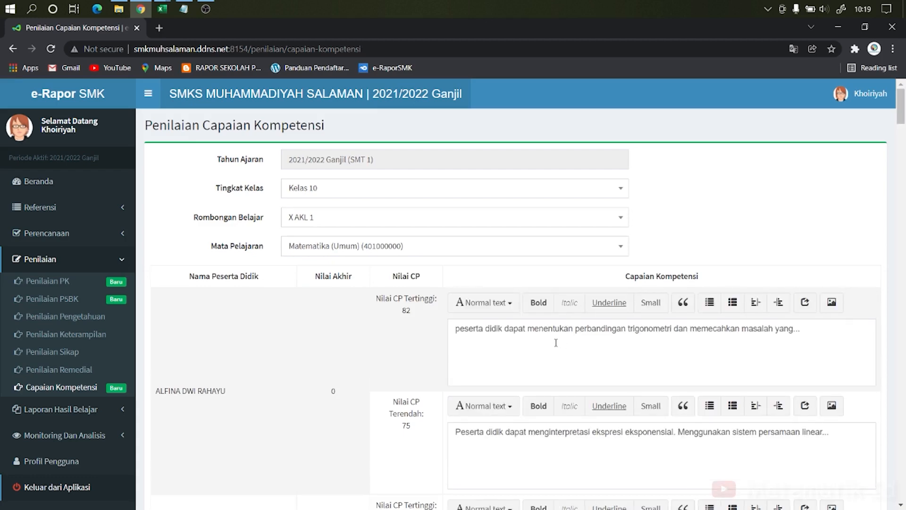
# Step: Examine the Nilai Akhir column and competency descriptions listed for each student
pyautogui.scroll(-3, 556, 342)
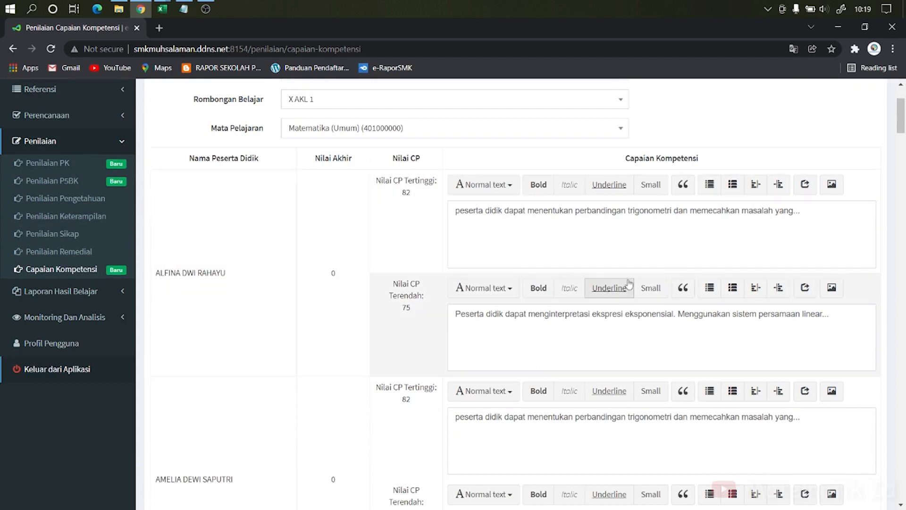
pyautogui.scroll(3, 689, 330)
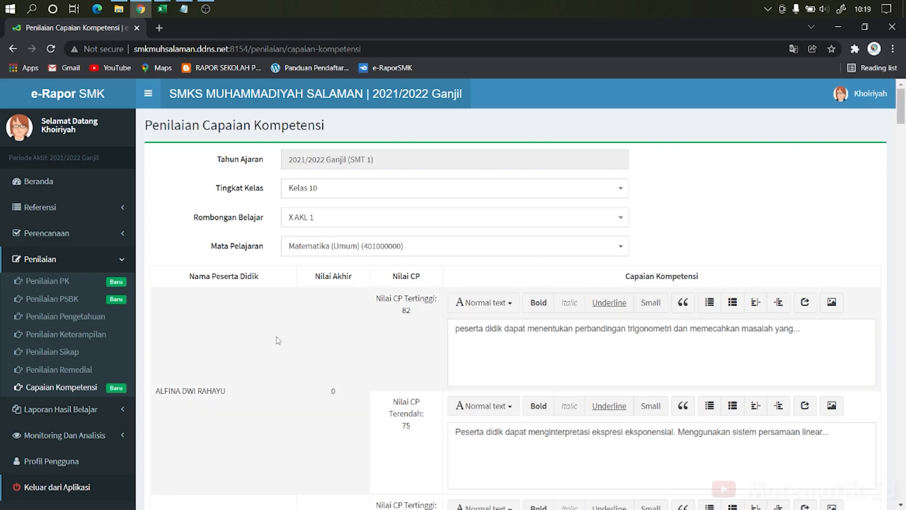
pyautogui.scroll(-1, 241, 351)
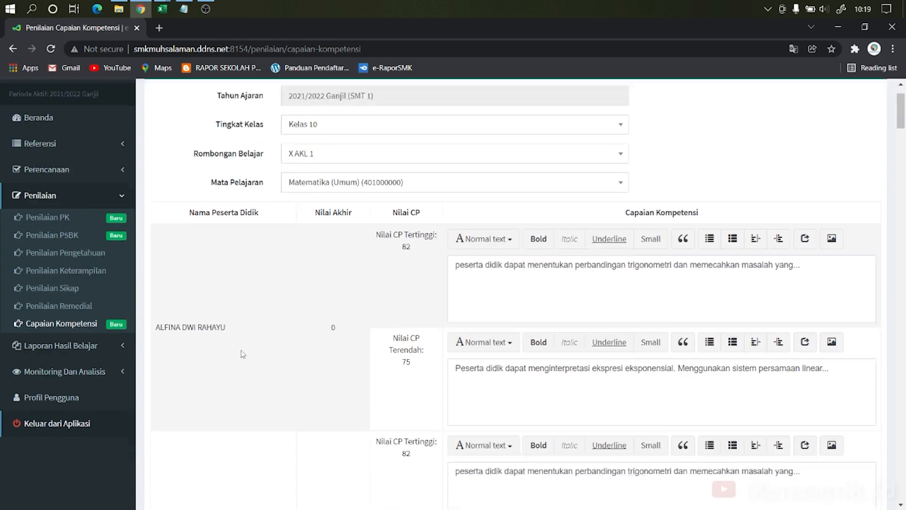
pyautogui.scroll(-1, 243, 354)
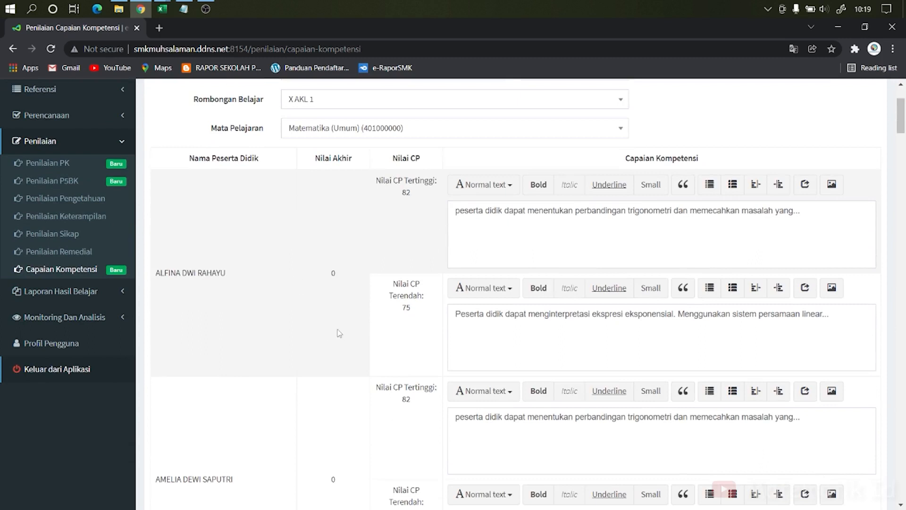
pyautogui.scroll(1, 341, 334)
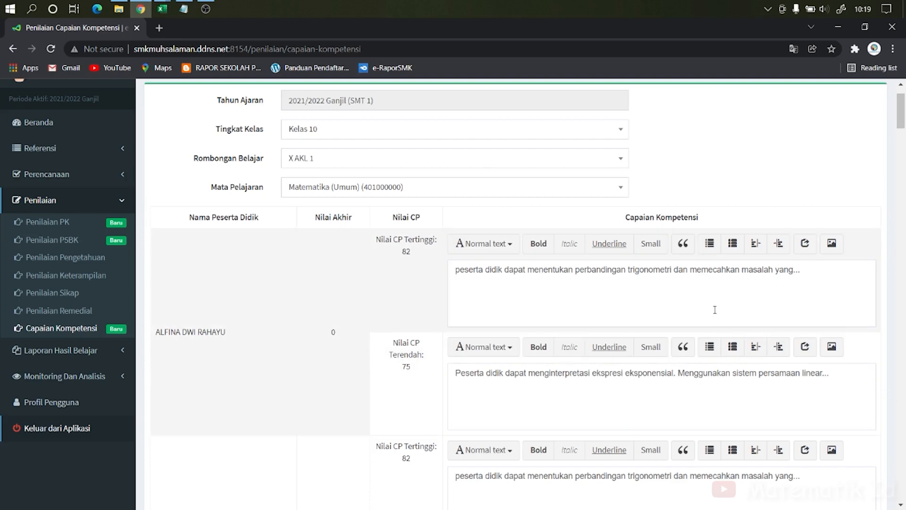
pyautogui.click(788, 286)
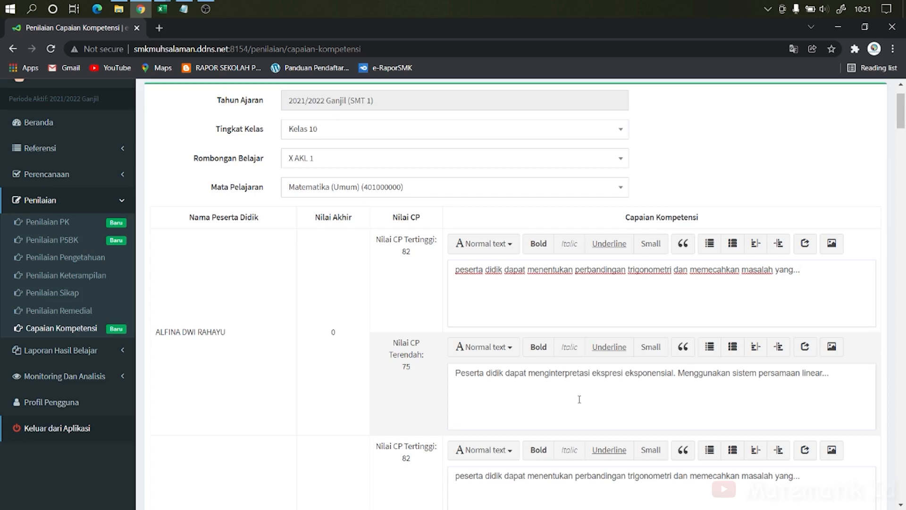
pyautogui.scroll(-6, 654, 412)
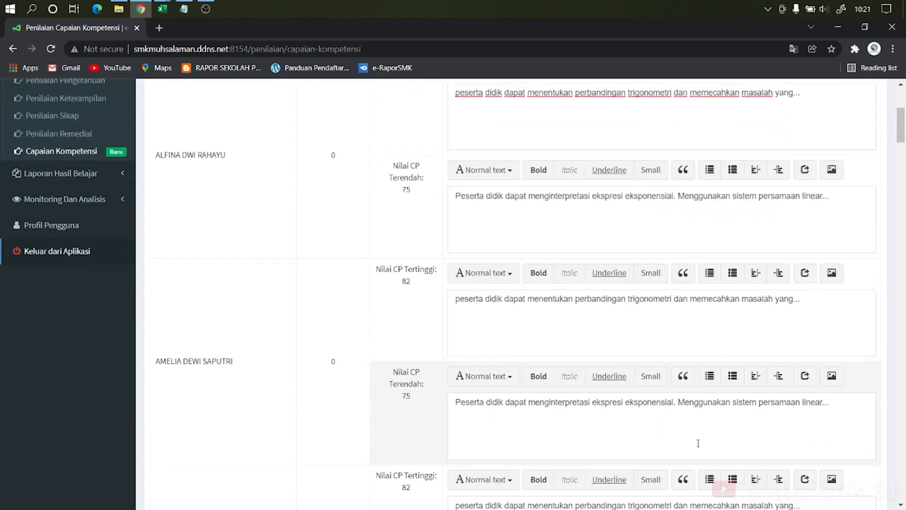
pyautogui.scroll(10, 653, 412)
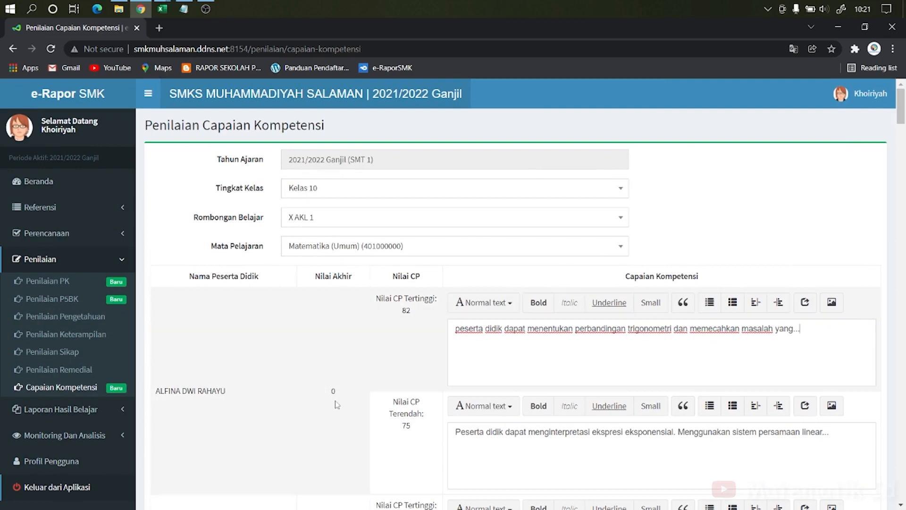
pyautogui.scroll(-1, 336, 359)
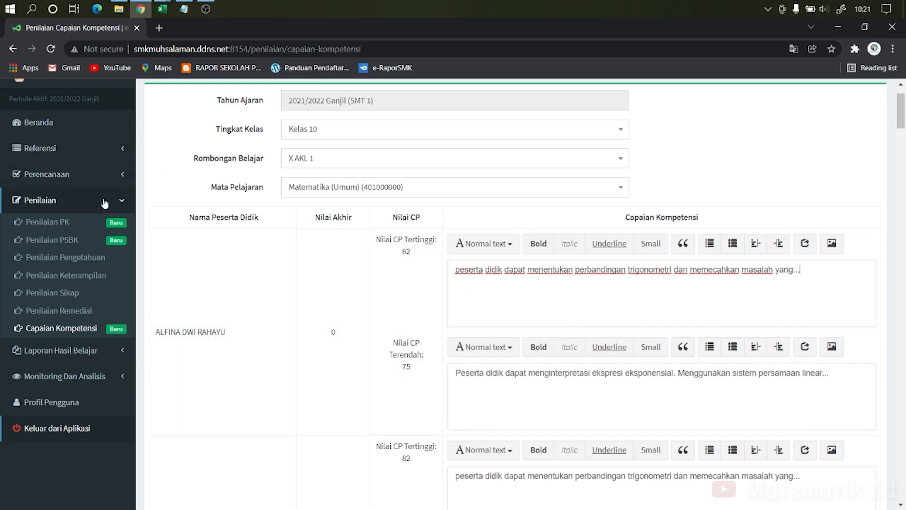
pyautogui.scroll(2, 236, 217)
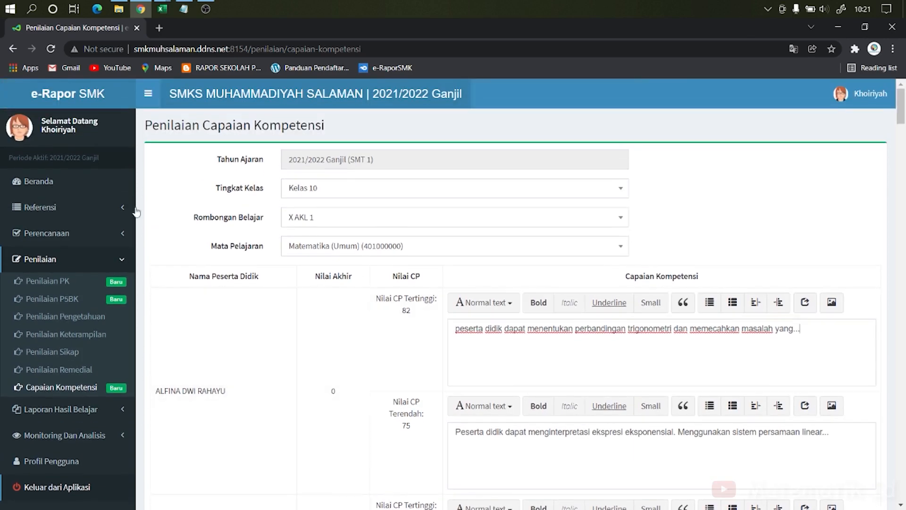
# Step: Generate the Pengetahuan scores for Matematika (Umum) class X AKL 1 from the home page and confirm
pyautogui.click(75, 186)
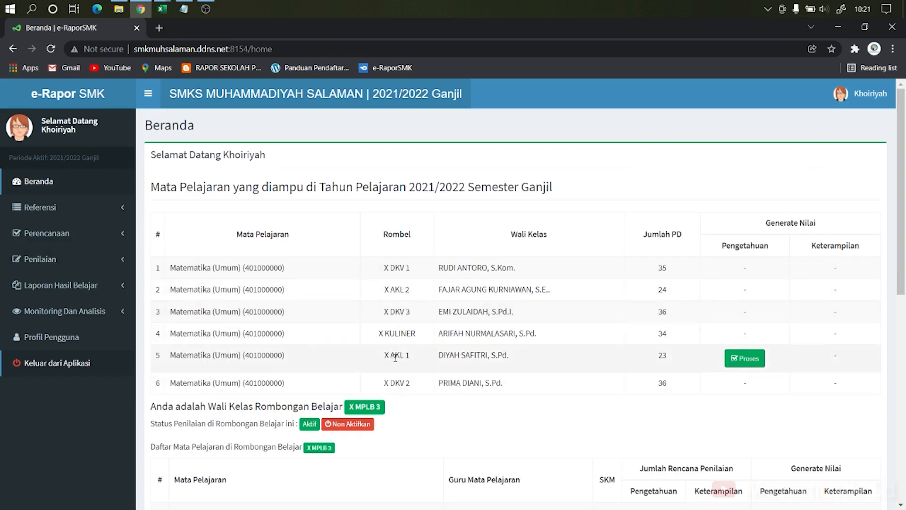
pyautogui.click(748, 360)
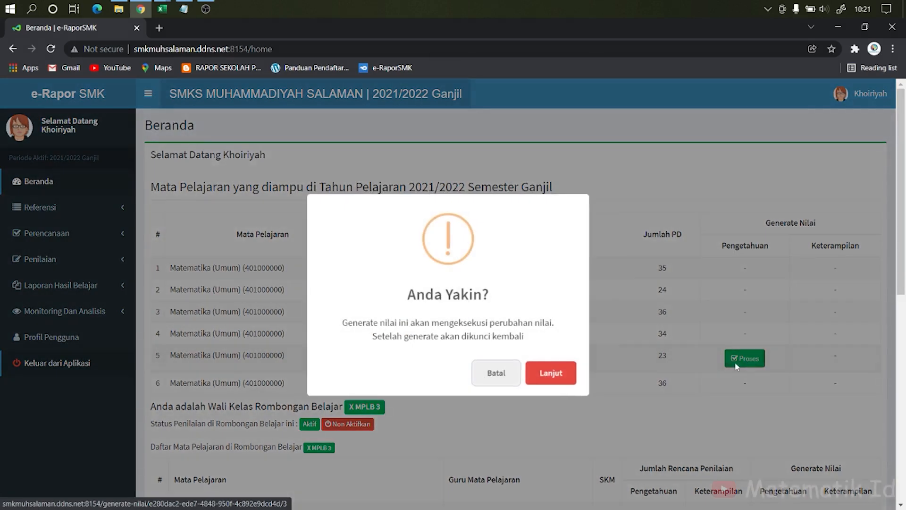
pyautogui.click(554, 377)
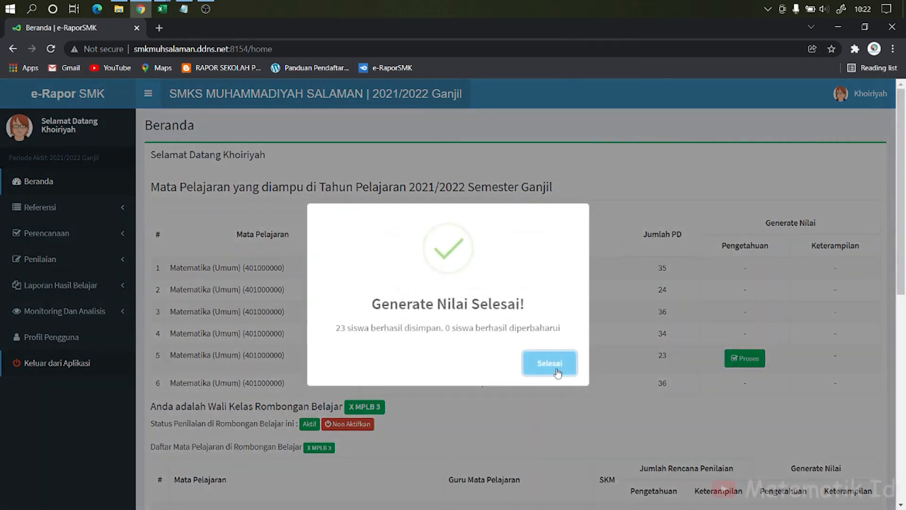
pyautogui.click(558, 372)
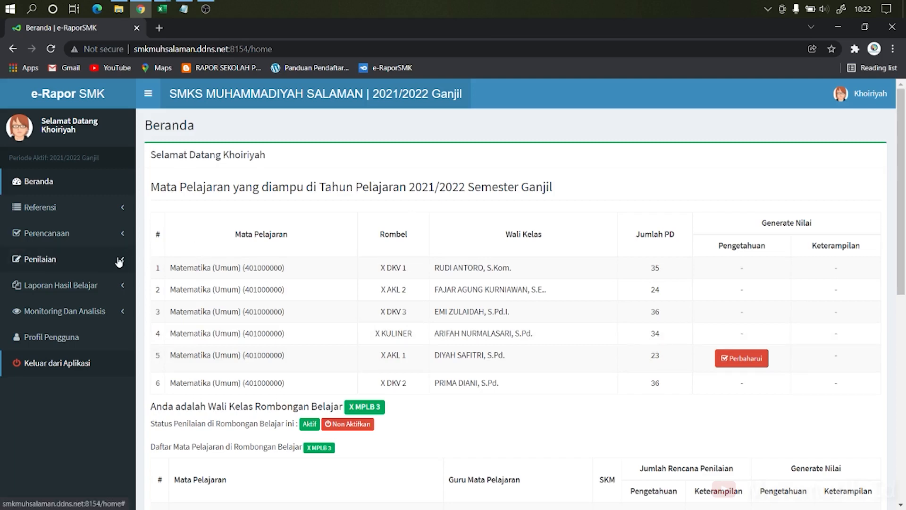
# Step: Reopen Capaian Kompetensi and choose Kelas 10, X AKL 1 and Matematika (Umum) (401000000) again
pyautogui.click(95, 264)
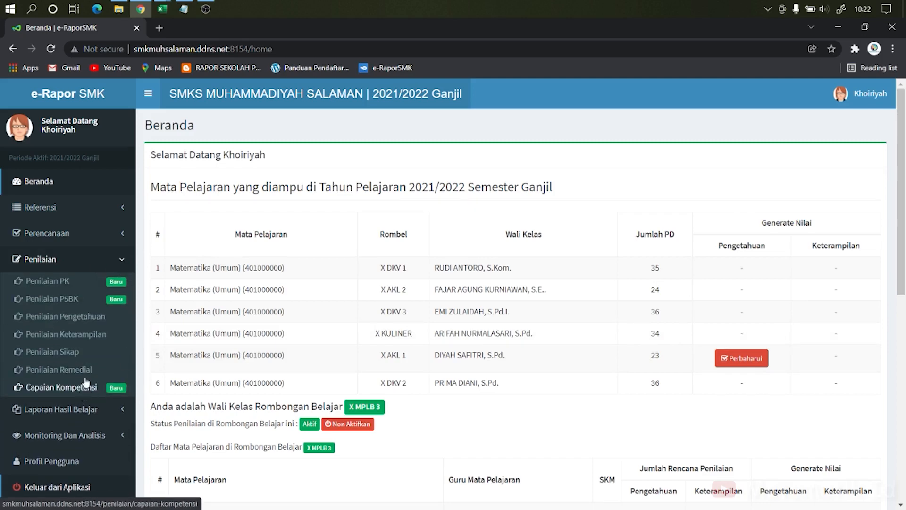
pyautogui.click(85, 384)
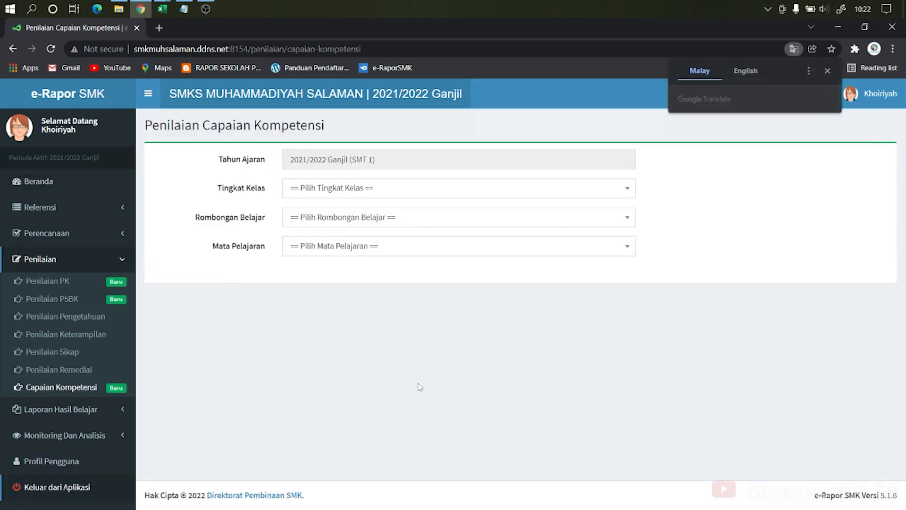
pyautogui.click(383, 191)
pyautogui.click(382, 250)
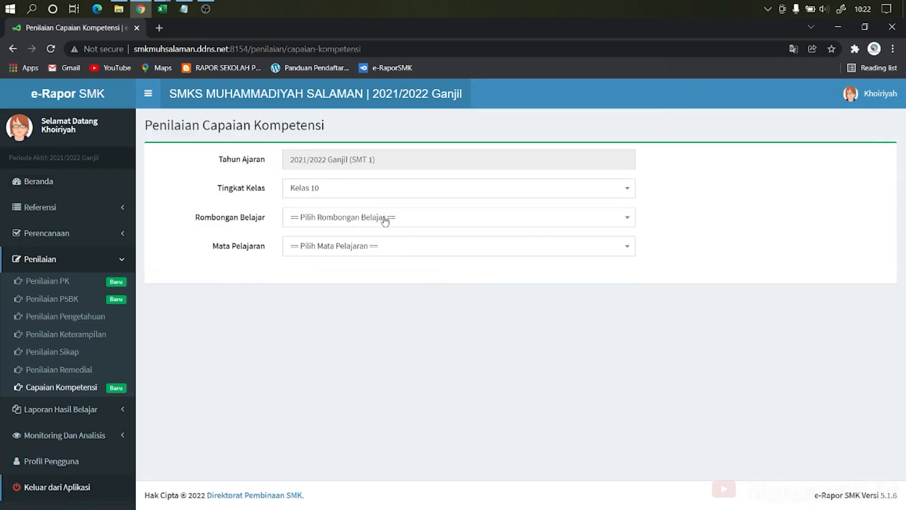
pyautogui.click(386, 220)
pyautogui.click(382, 277)
pyautogui.click(385, 251)
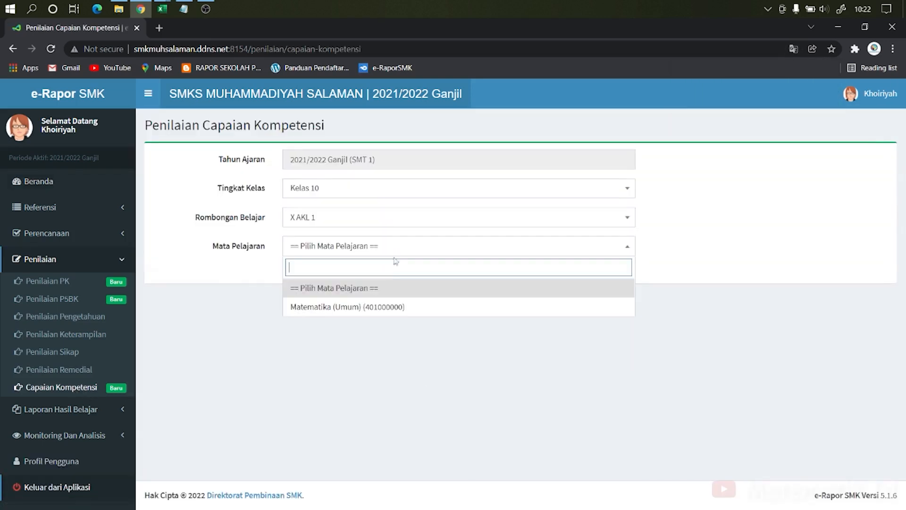
pyautogui.click(388, 305)
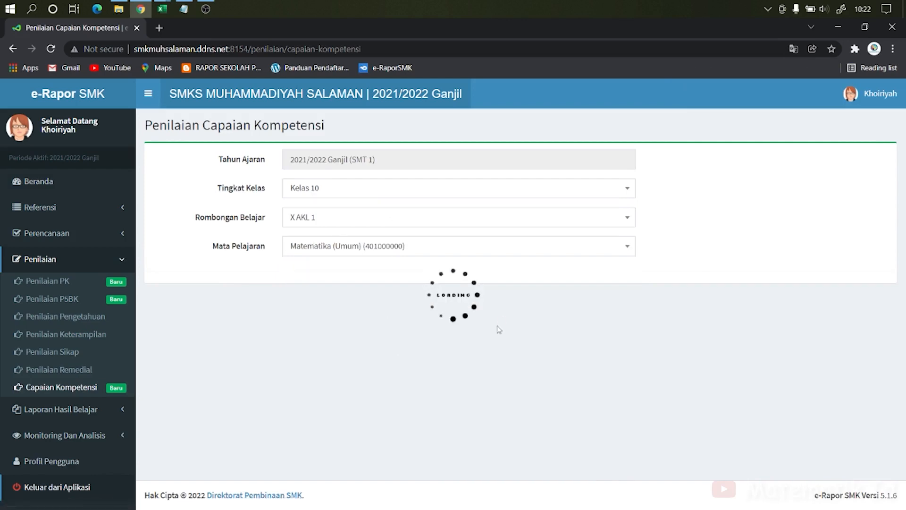
# Step: Examine the students' Nilai Akhir values in the Capaian Kompetensi table
pyautogui.scroll(-2, 472, 339)
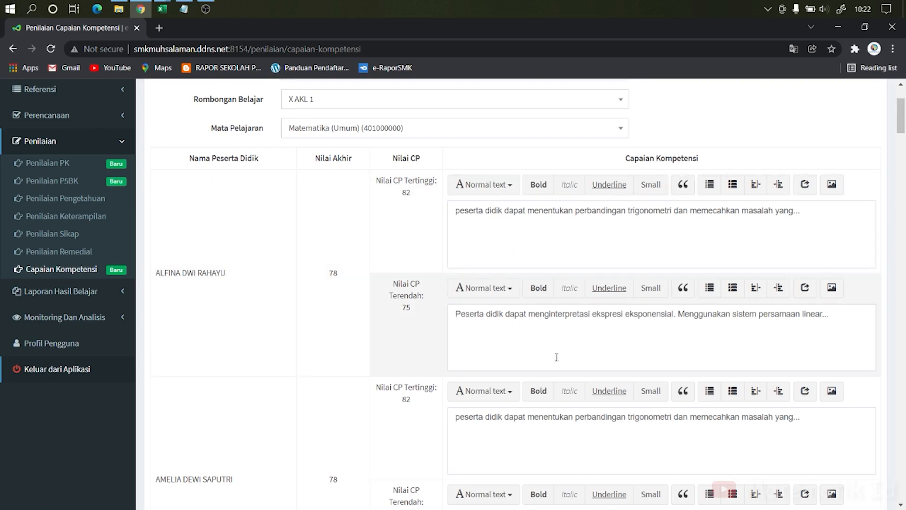
pyautogui.scroll(3, 481, 307)
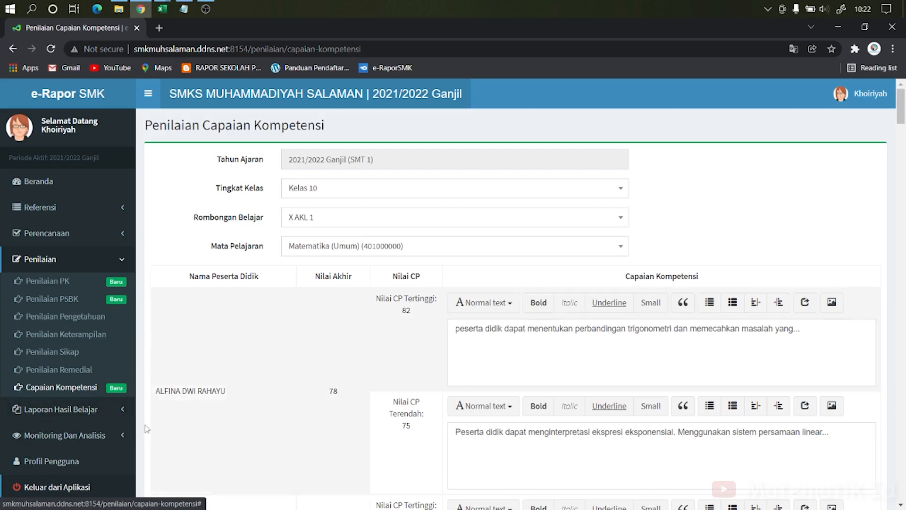
pyautogui.click(108, 417)
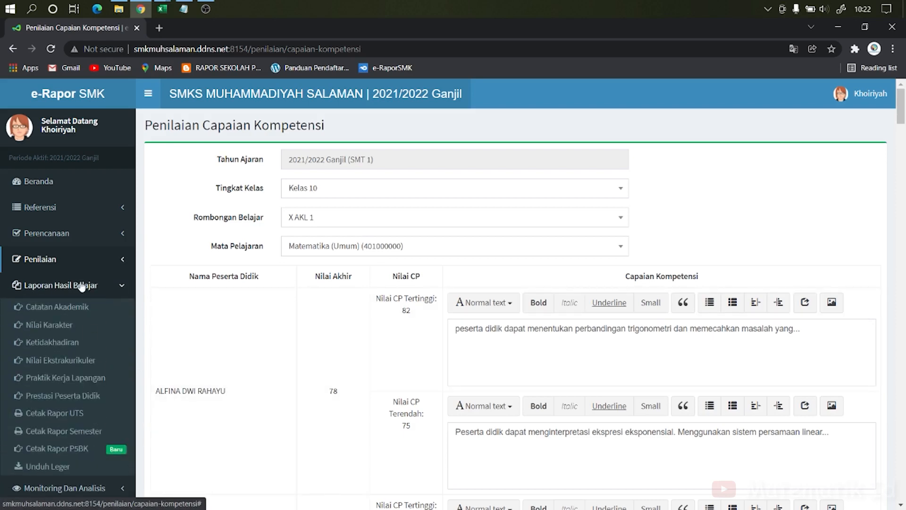
pyautogui.click(82, 286)
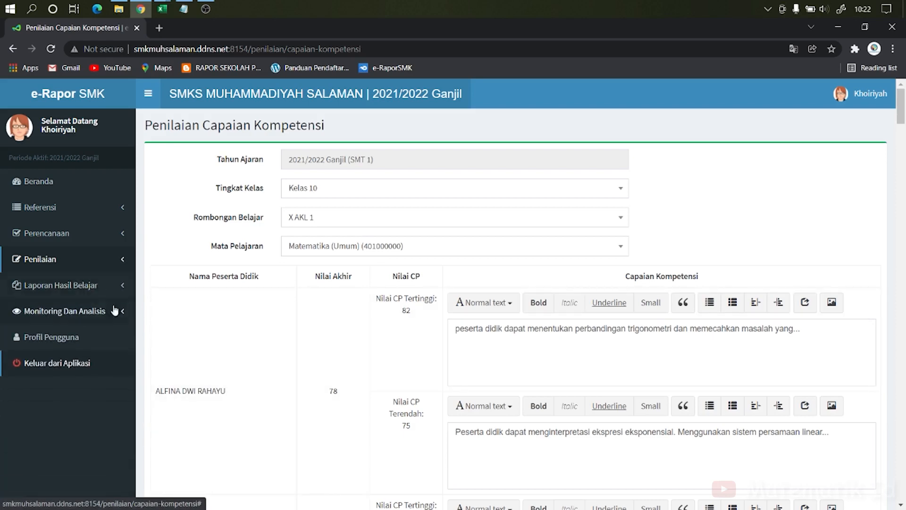